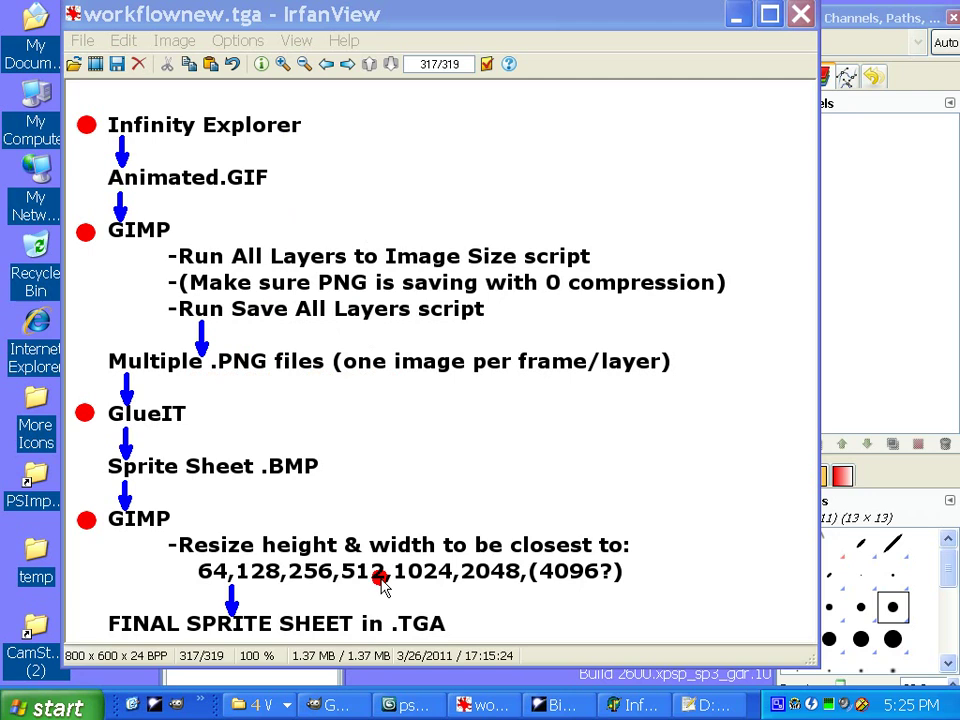
- List the open Explorer folder windows from the grouped taskbar button after reviewing workflownew.tga
left_click(262, 705)
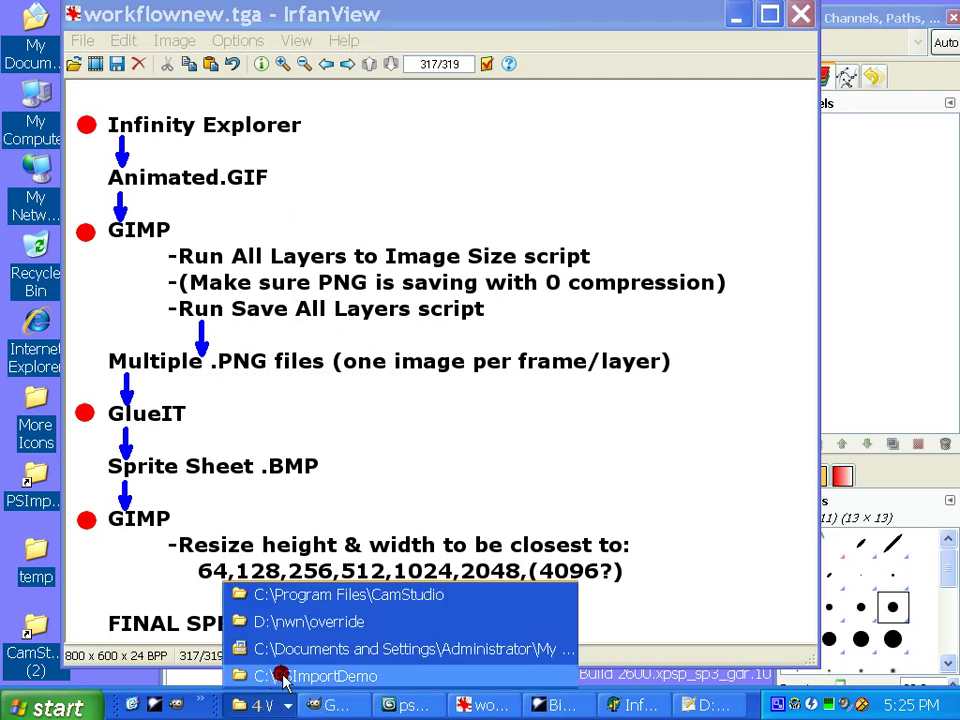
- Open rfsmoke.tga from C:\PSImportDemo beside the workflow chart, inspect it, then close it
left_click(258, 677)
double_click(489, 233)
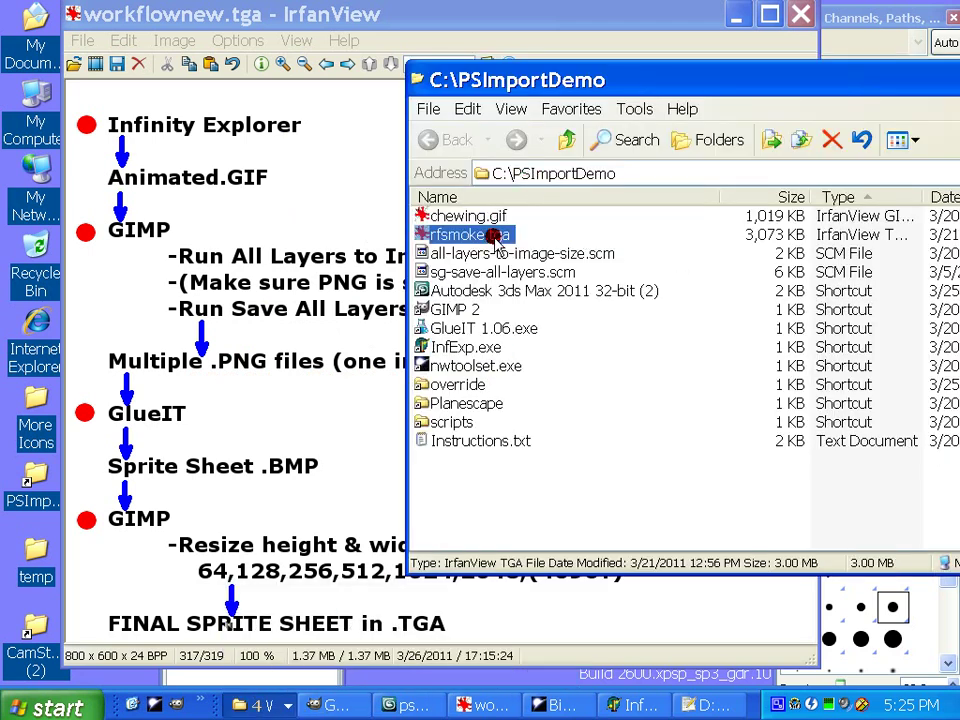
left_click_drag(340, 28, 726, 27)
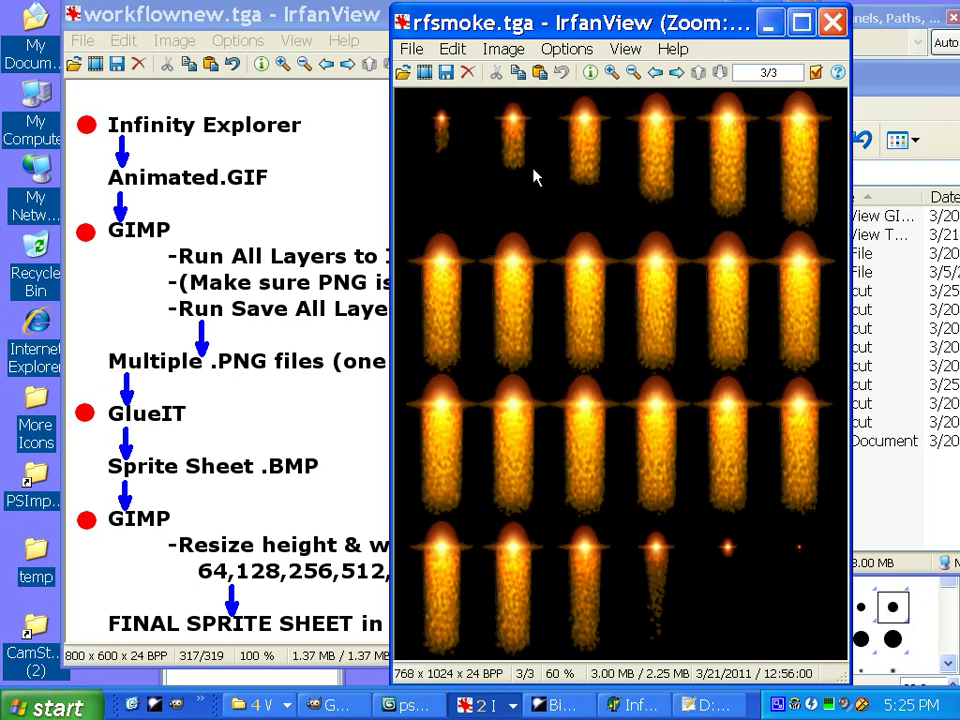
left_click(510, 146)
left_click(737, 172)
left_click(512, 283)
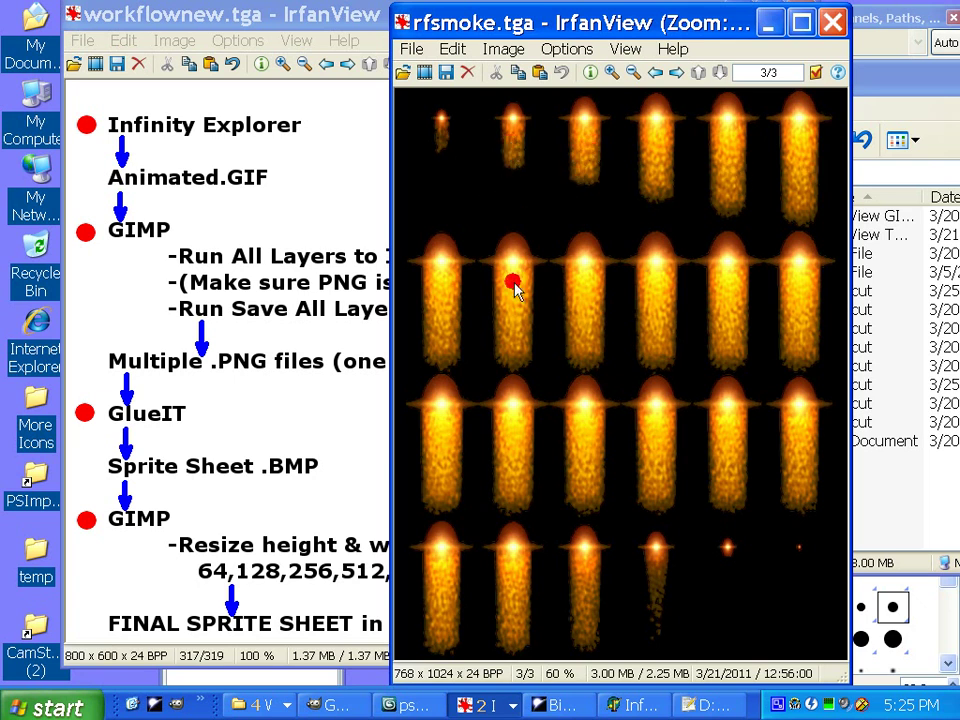
left_click(833, 24)
left_click(335, 460)
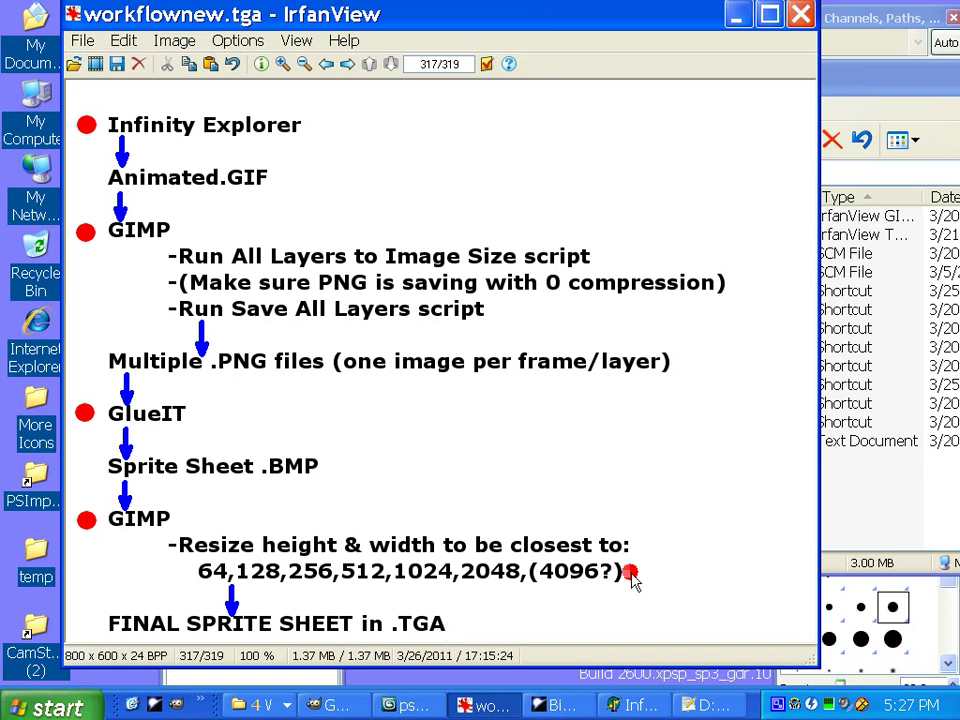
- Move the PSImportDemo folder window aside and minimize it
left_click(868, 502)
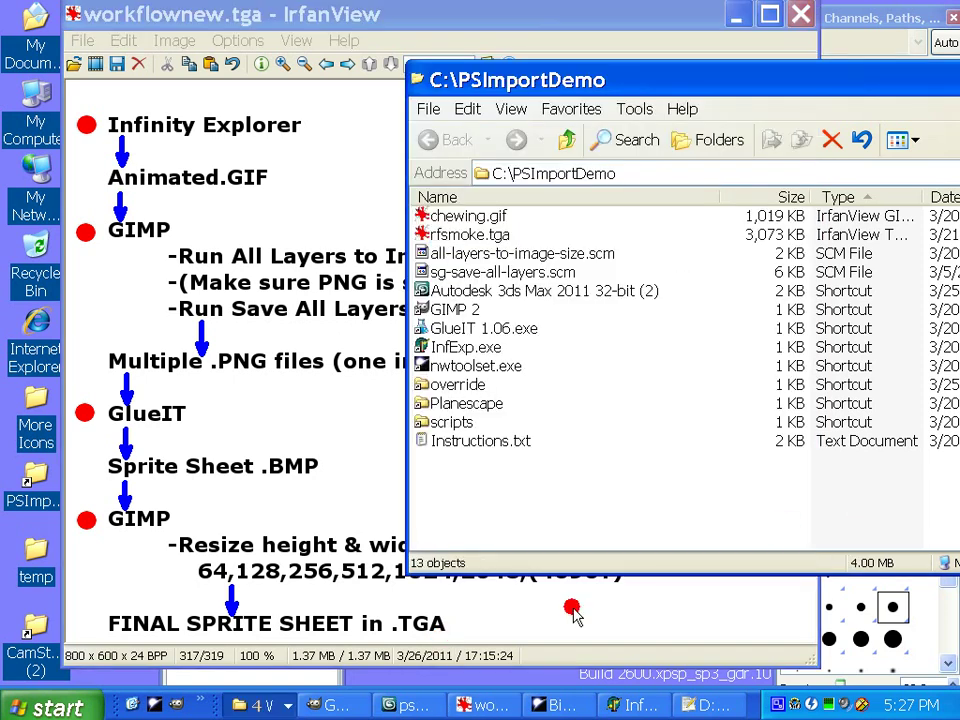
left_click_drag(876, 90, 767, 94)
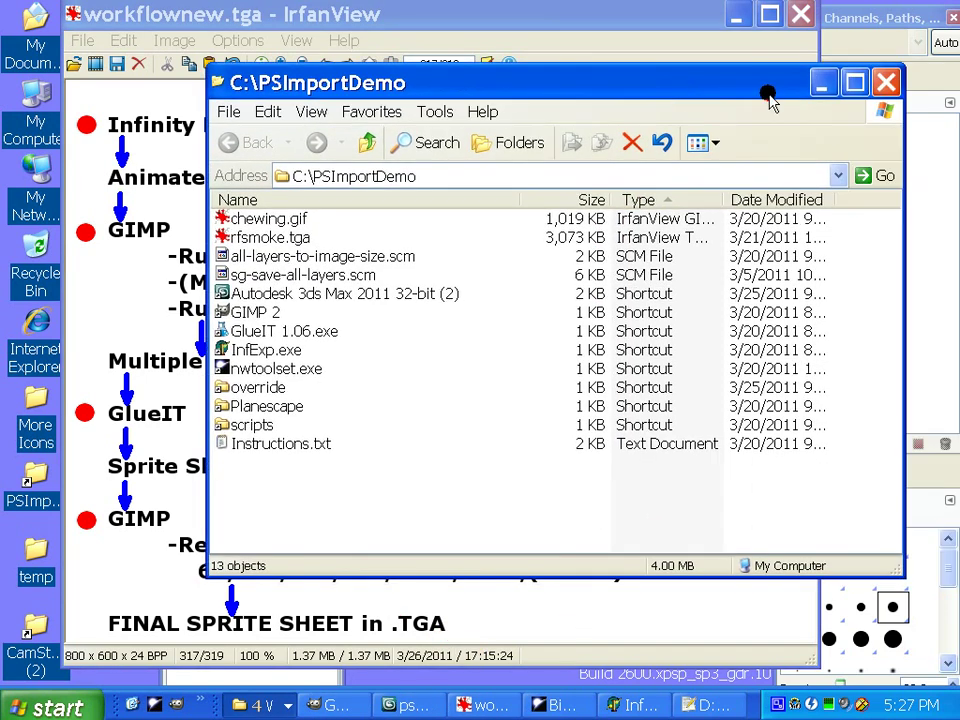
left_click(821, 79)
- Look over the newgazchew PNG frames folder, minimize it, and open D:\nwn\override
left_click(258, 706)
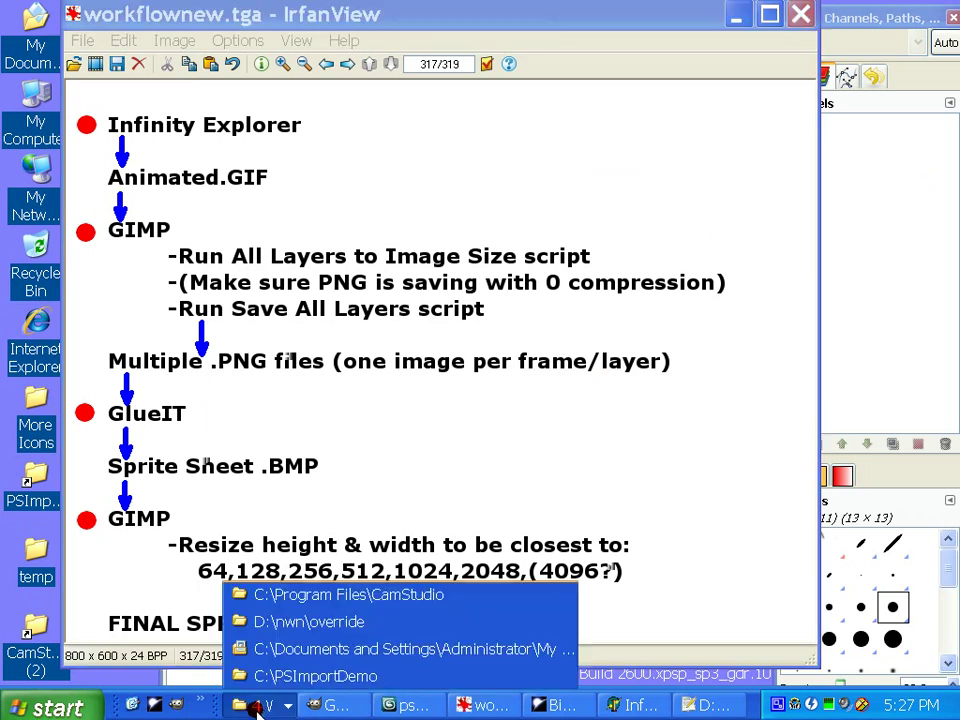
left_click(305, 649)
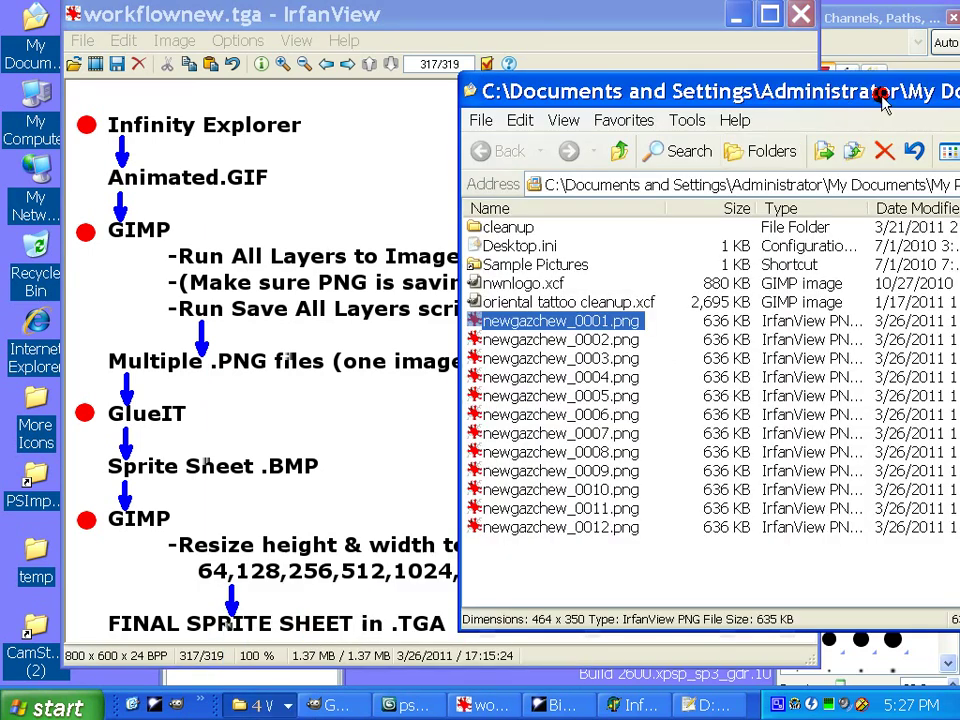
left_click_drag(883, 98, 701, 94)
left_click(939, 92)
left_click(240, 706)
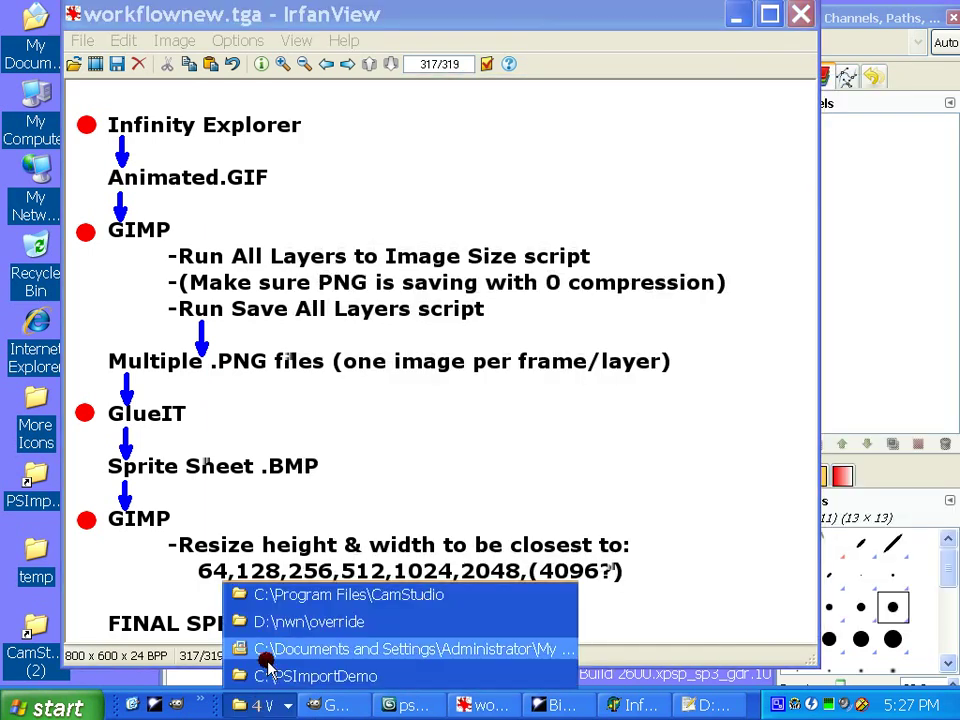
left_click(272, 559)
- Open gazchew2.txi in Notepad++ and highlight its cycle, numx 3, numy 4, fps 12 lines
key("Return")
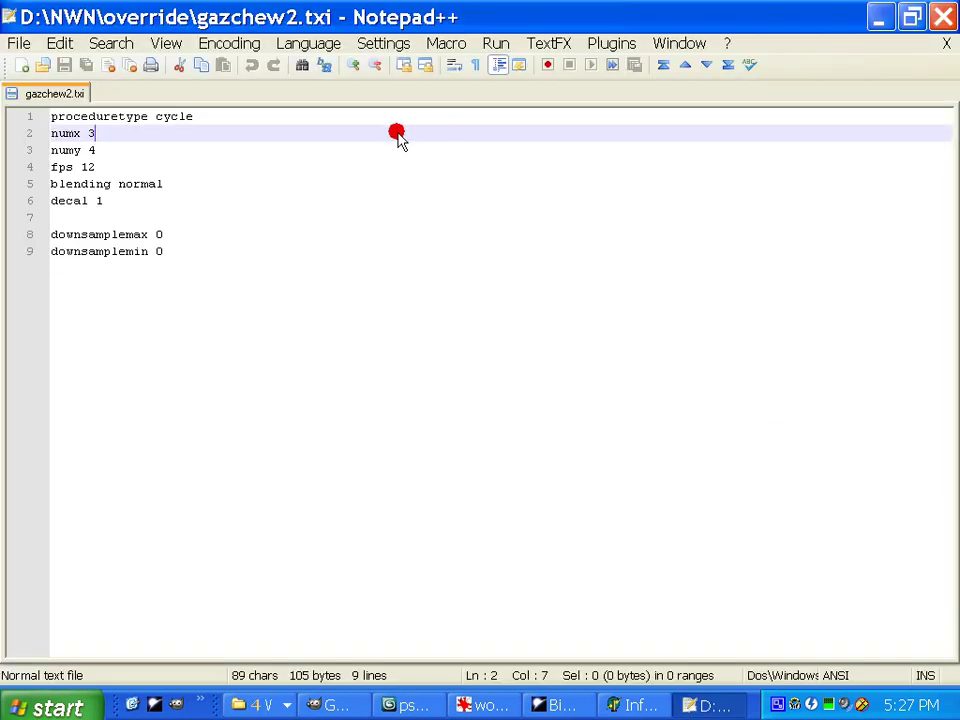
left_click_drag(51, 116, 221, 253)
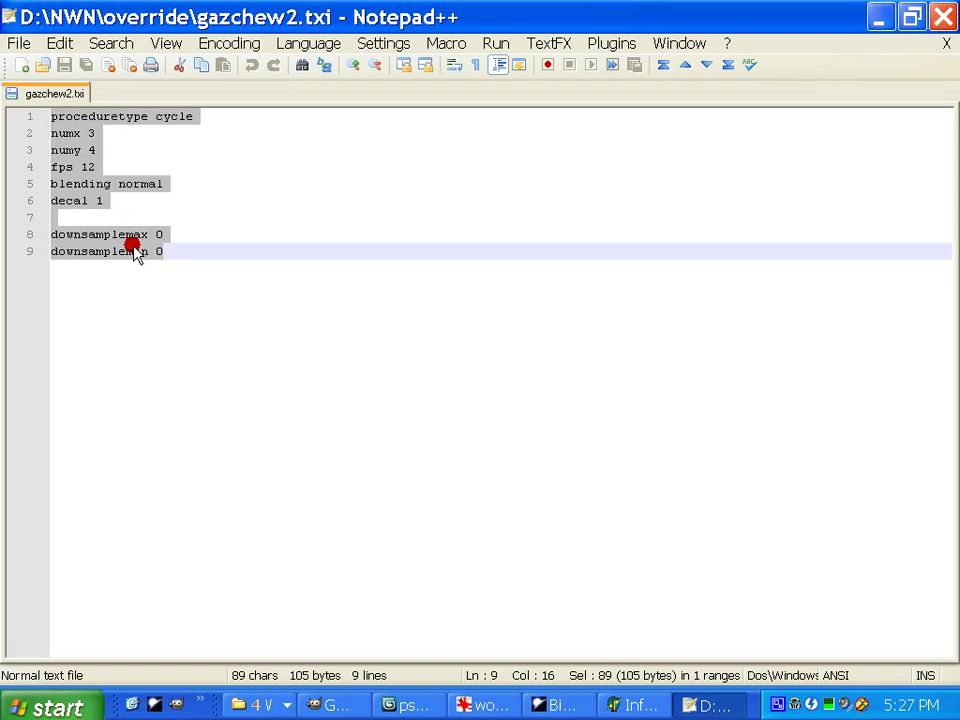
- Bring 3ds Max forward with the MAXScript Listener, Vel and NW tool panels hidden
left_click(880, 20)
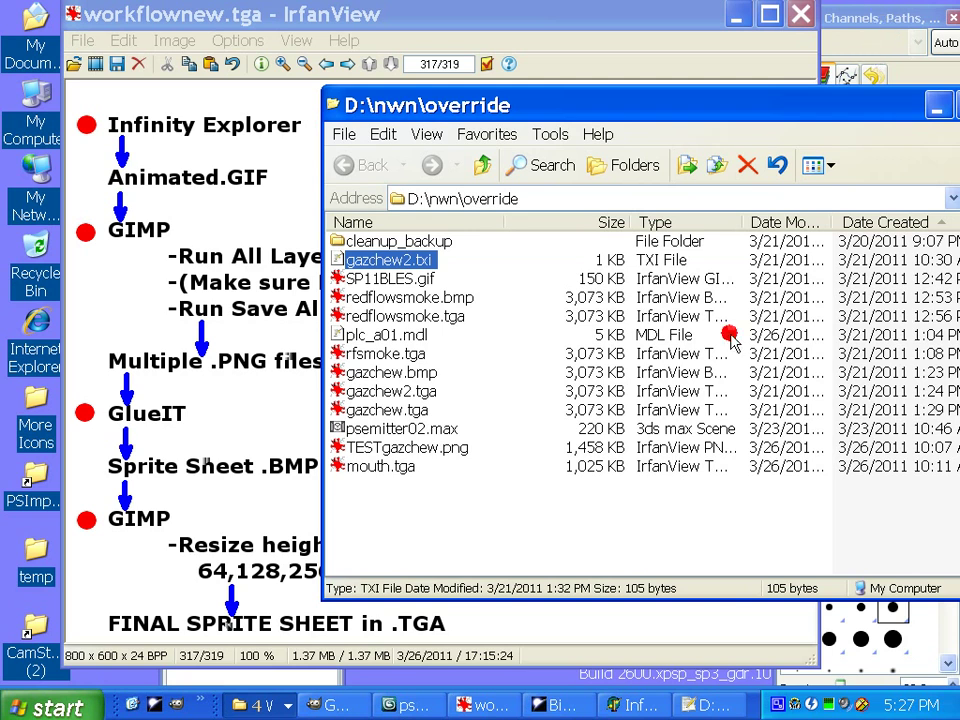
left_click(418, 710)
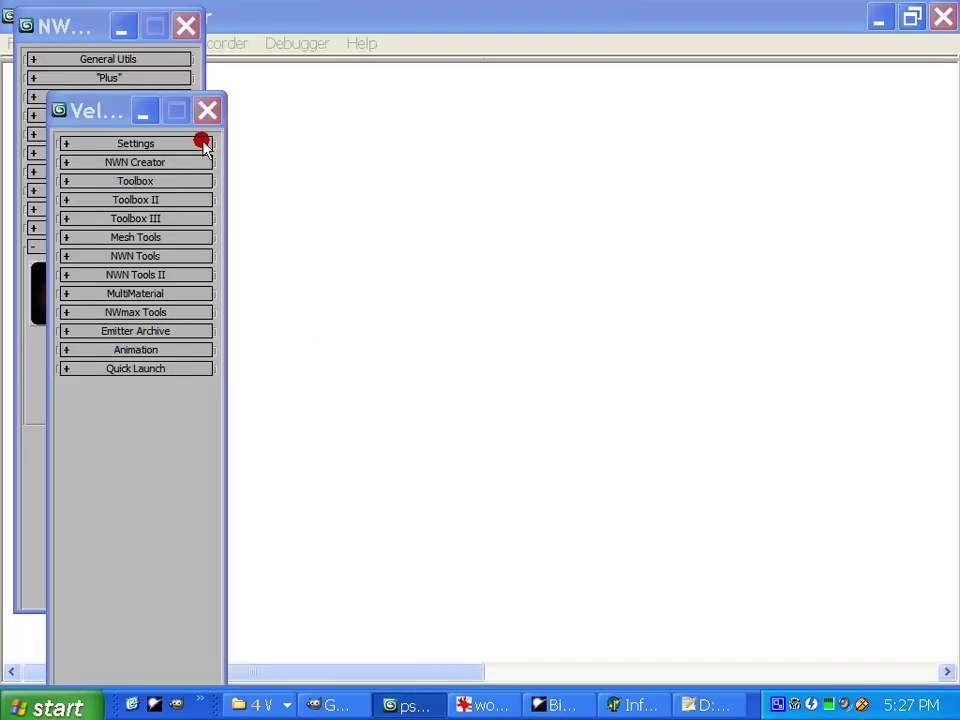
left_click(884, 20)
left_click(143, 111)
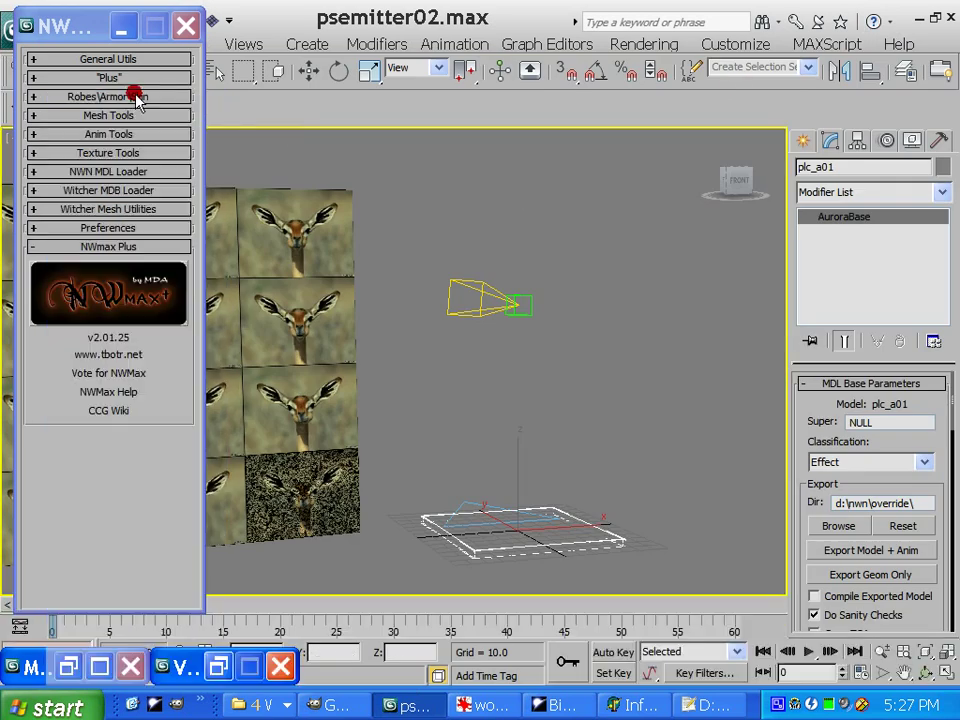
left_click(120, 28)
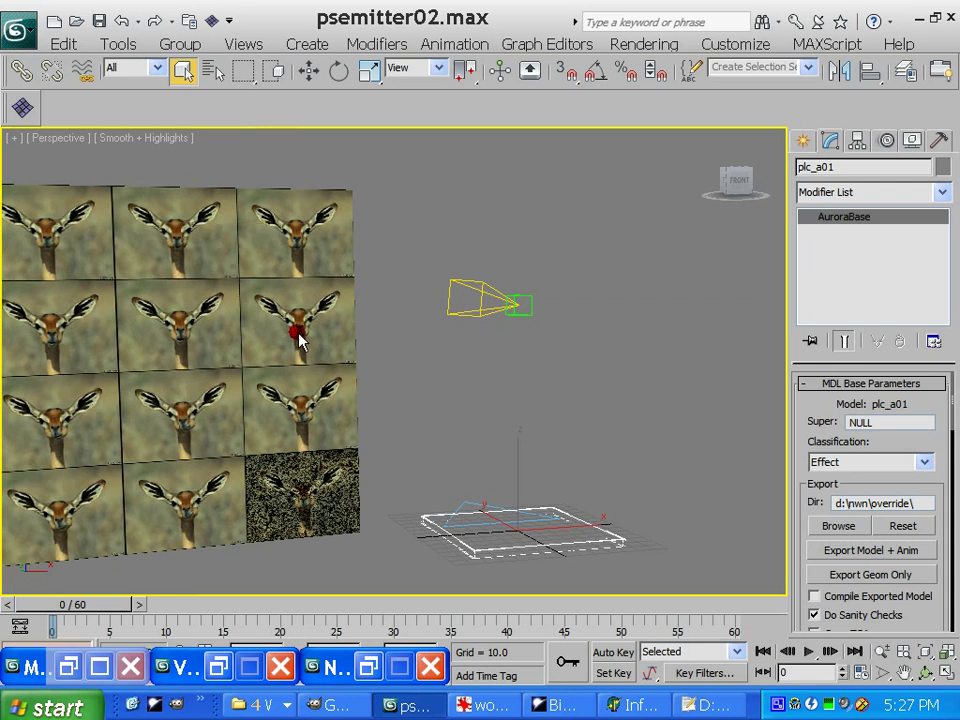
- Orbit the view around the gazelle sprite plane and select Emitter2
left_click(926, 672)
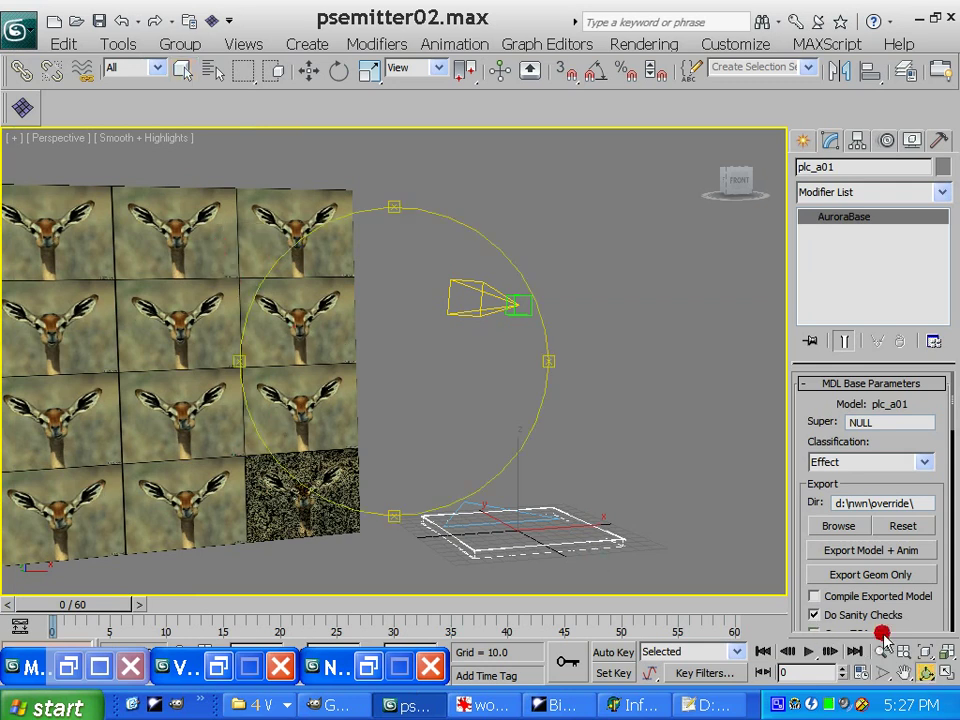
left_click_drag(553, 368, 490, 315)
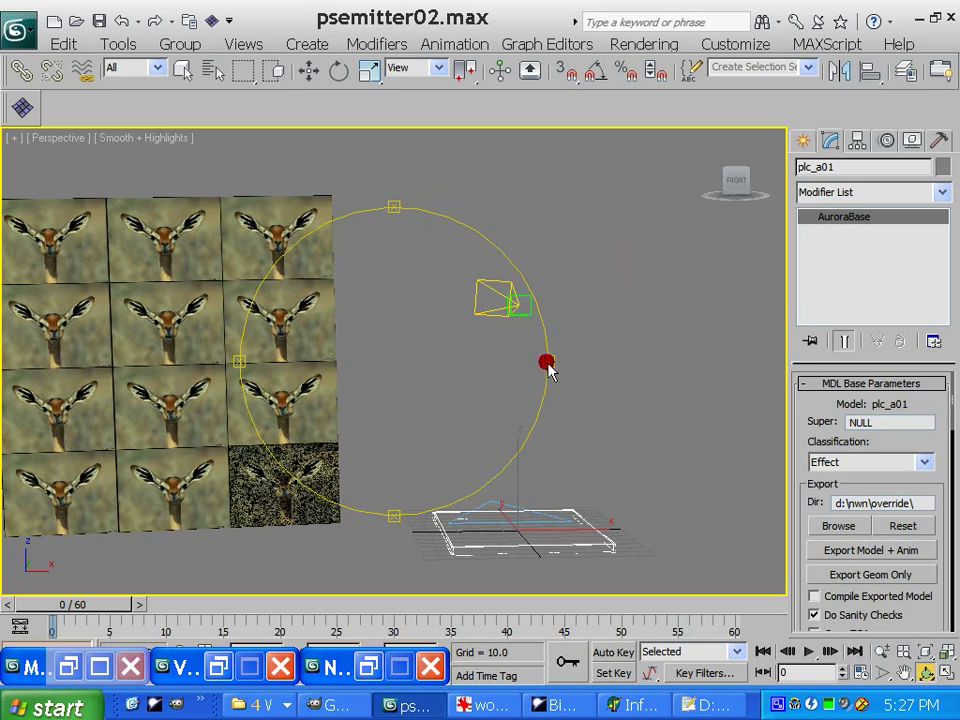
mouse_move(546, 363)
left_mouse_down()
mouse_move(858, 355)
mouse_move(538, 358)
left_mouse_up()
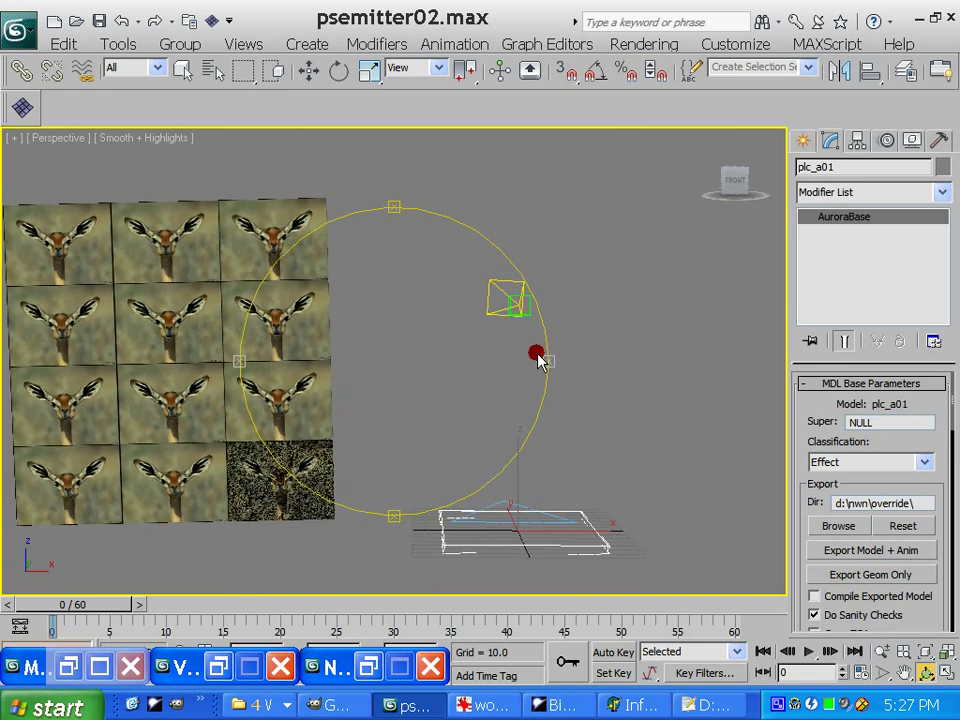
left_click(180, 68)
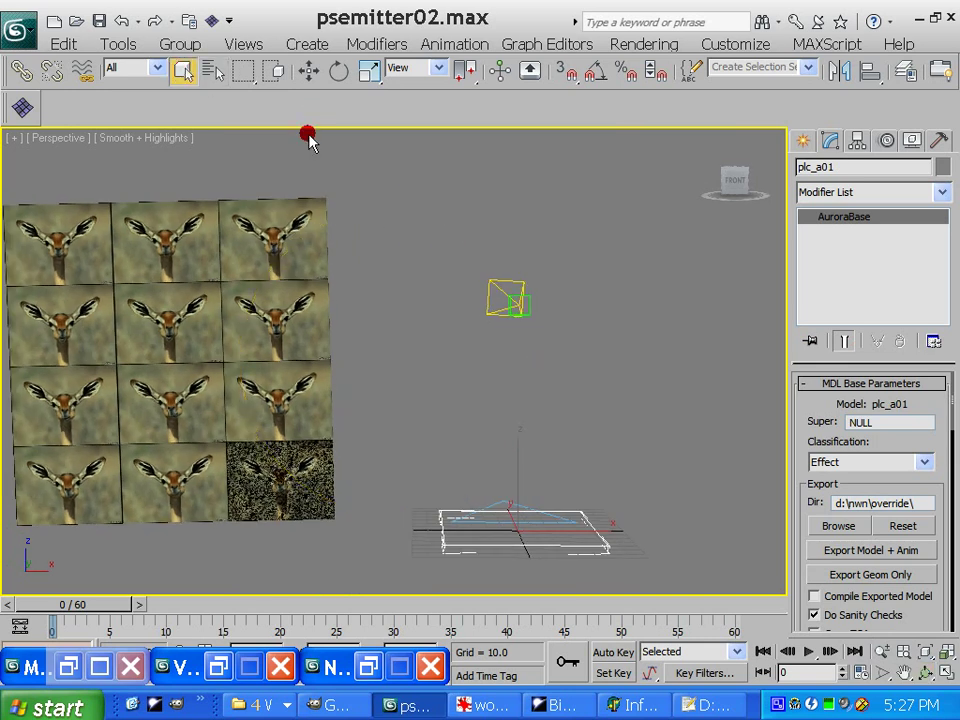
left_click(497, 290)
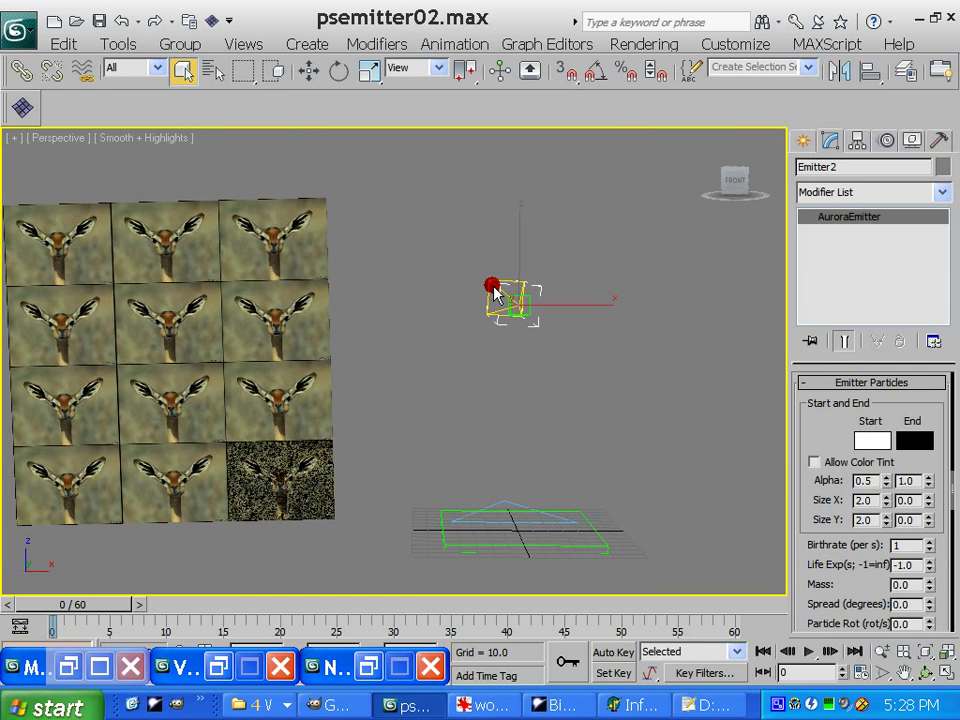
left_click_drag(949, 476, 950, 482)
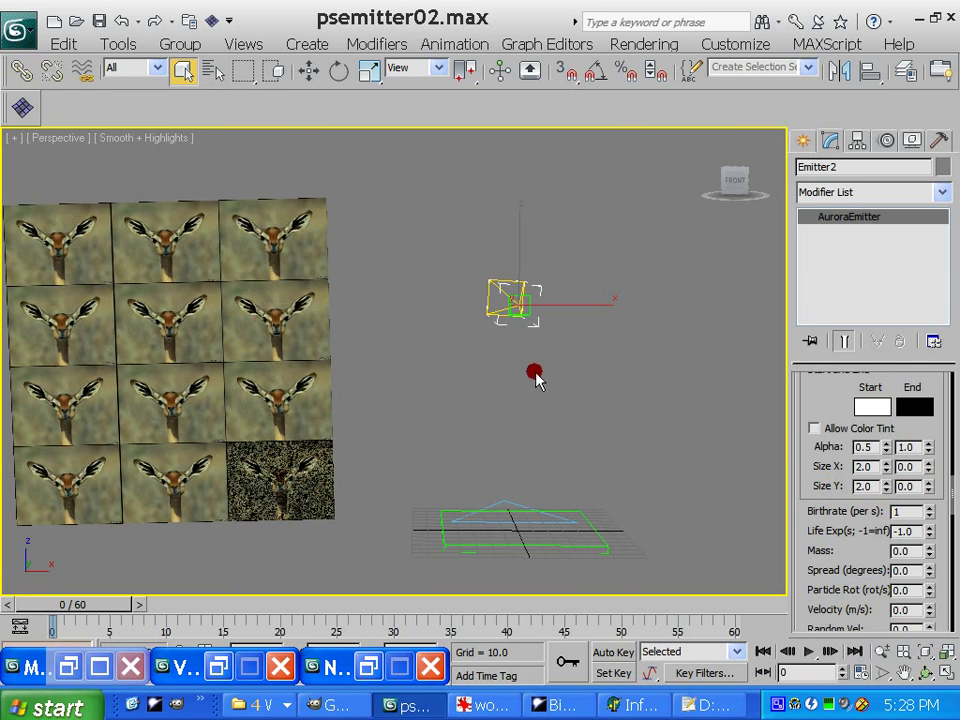
left_click(863, 470)
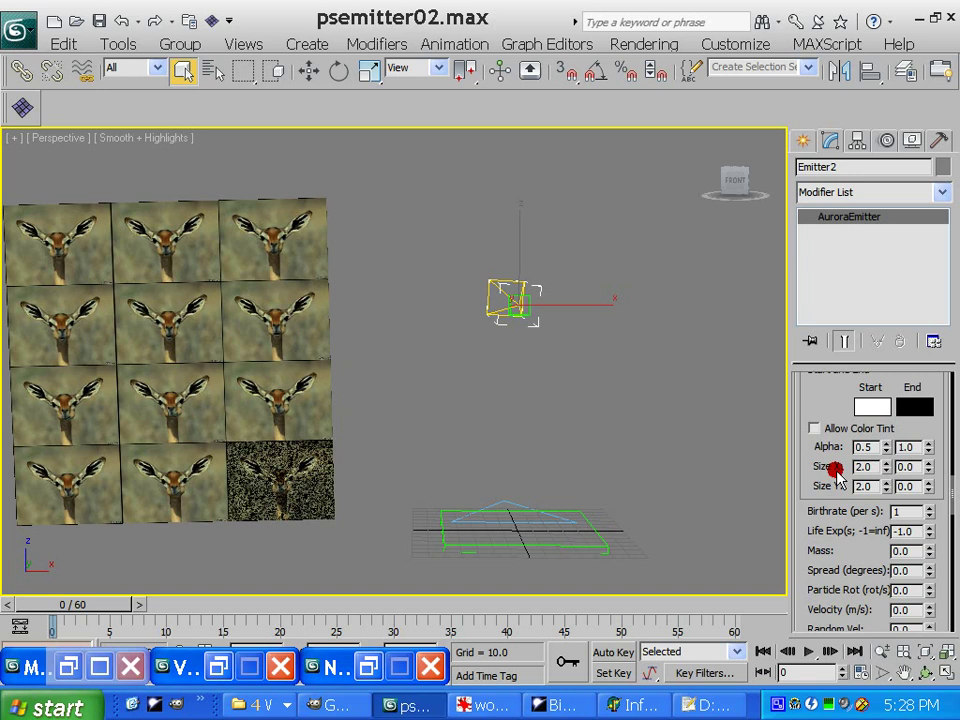
left_click(870, 484)
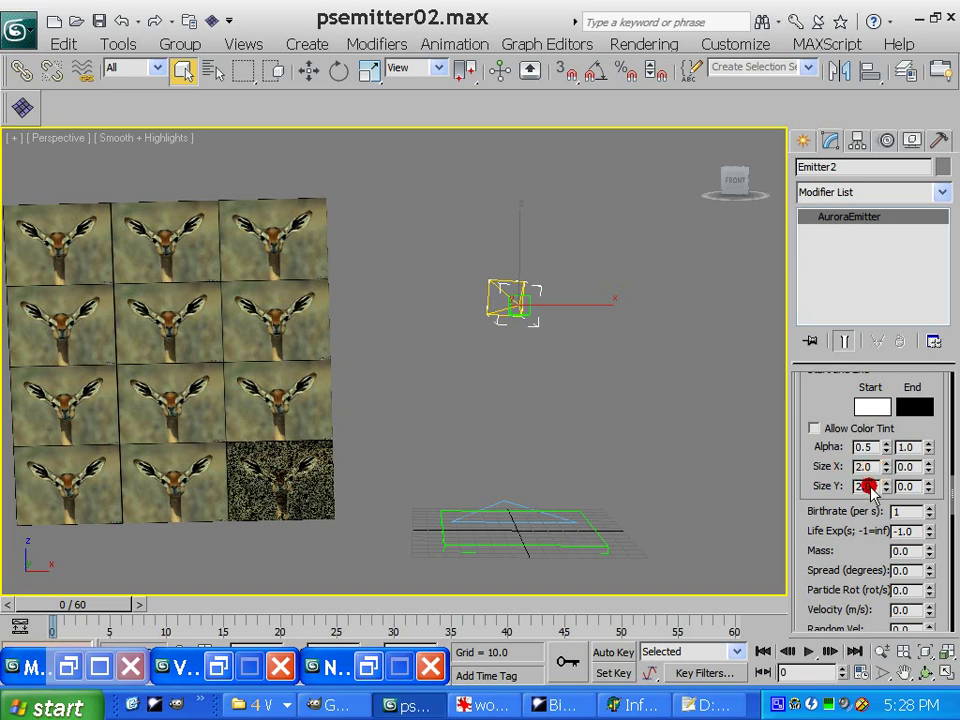
left_click(860, 486)
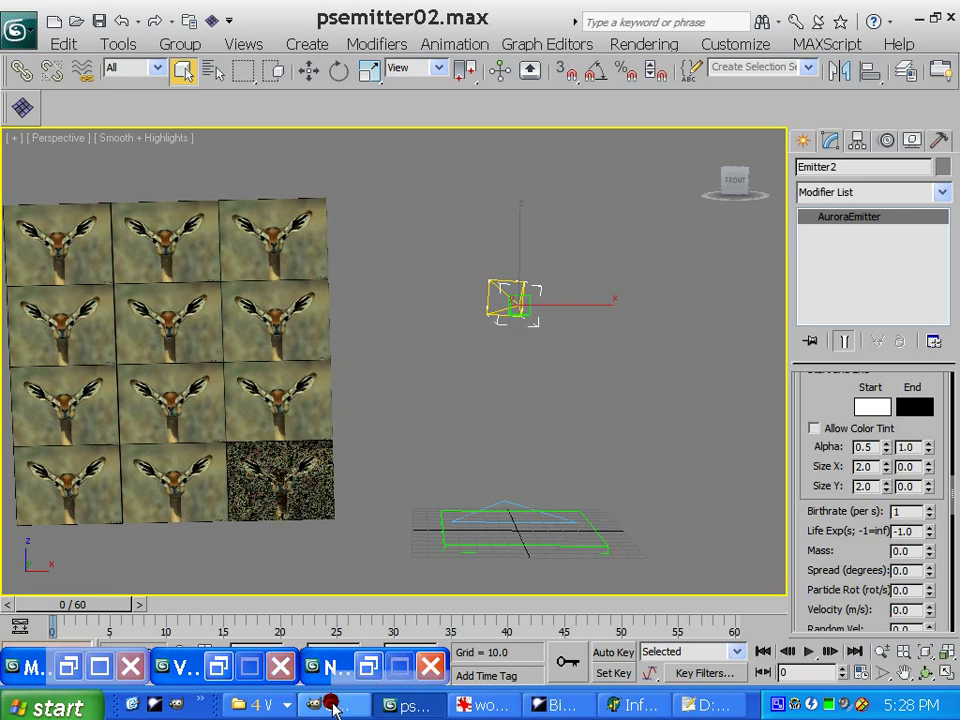
- Compare the toolset's two gazelle planes against gazchew2.txi in Notepad++, then return to the toolset
key("alt+Tab")
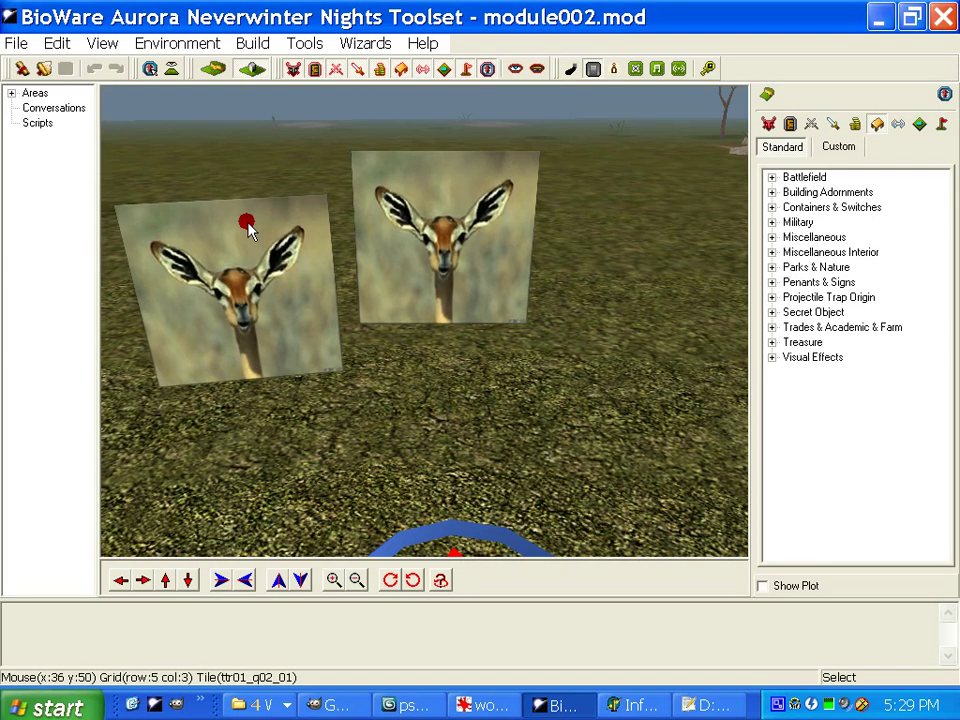
left_click(703, 700)
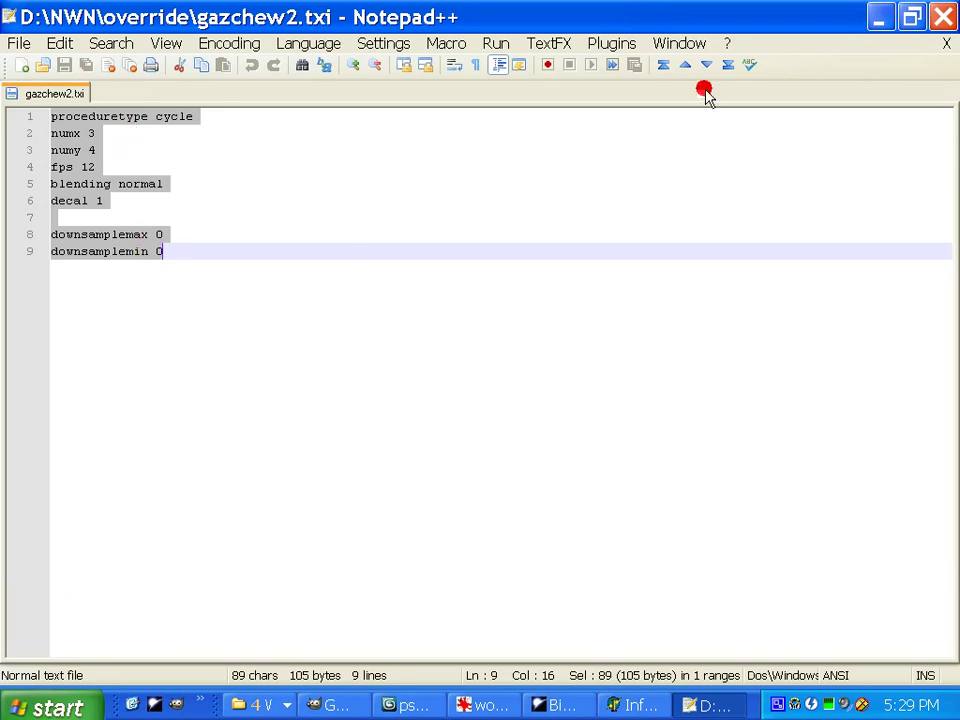
key("alt+Tab")
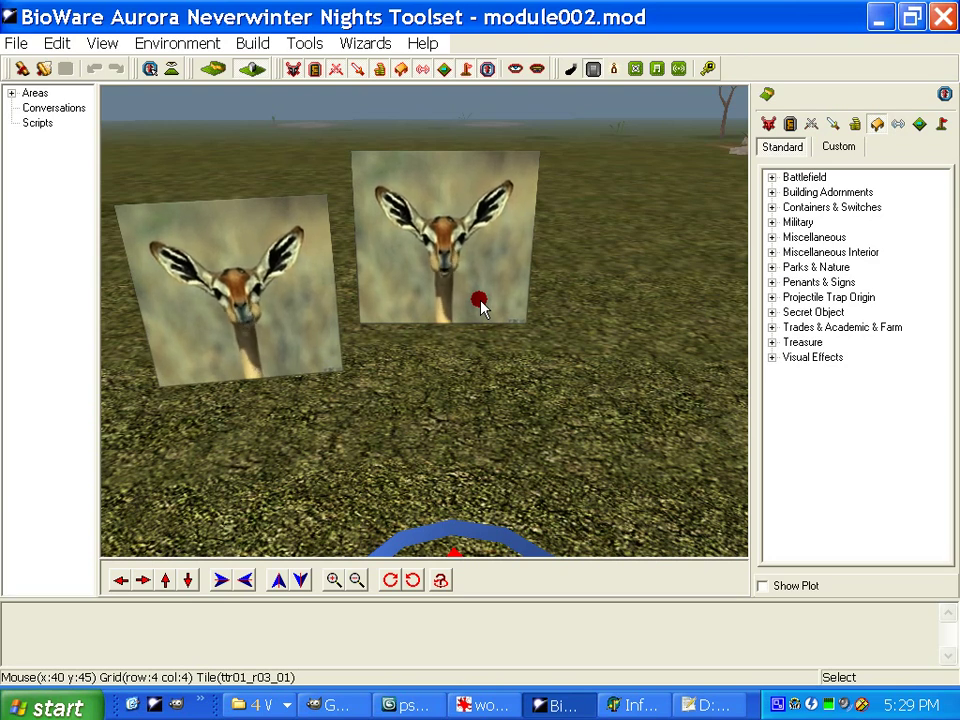
- Minimize the toolset, raise the workflow chart higher on screen, and open D:\nwn\override beside it
left_click(874, 16)
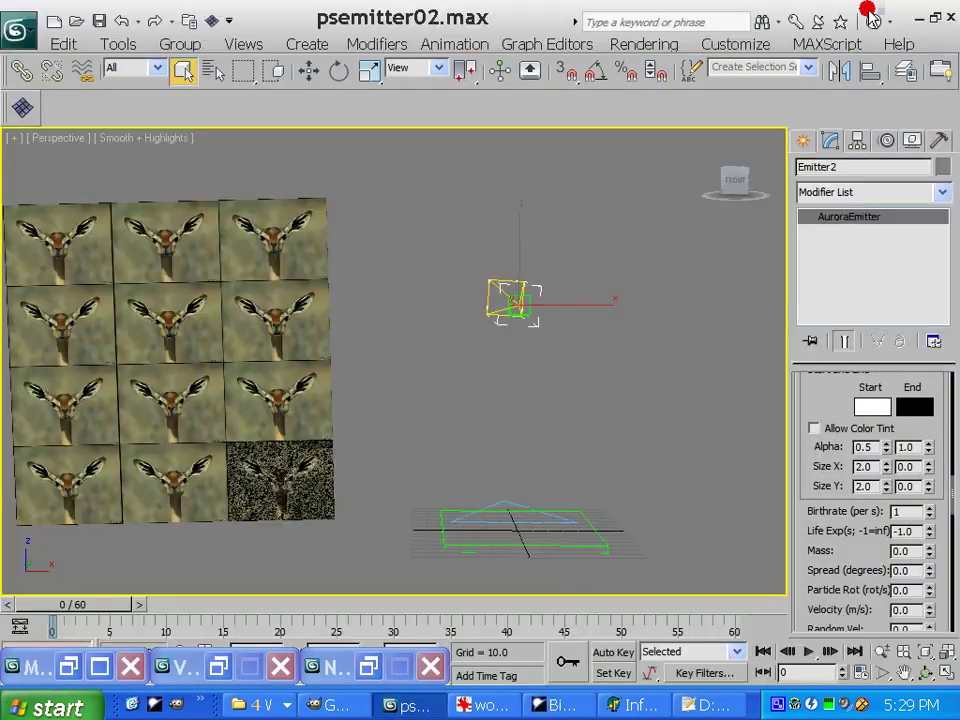
left_click(461, 706)
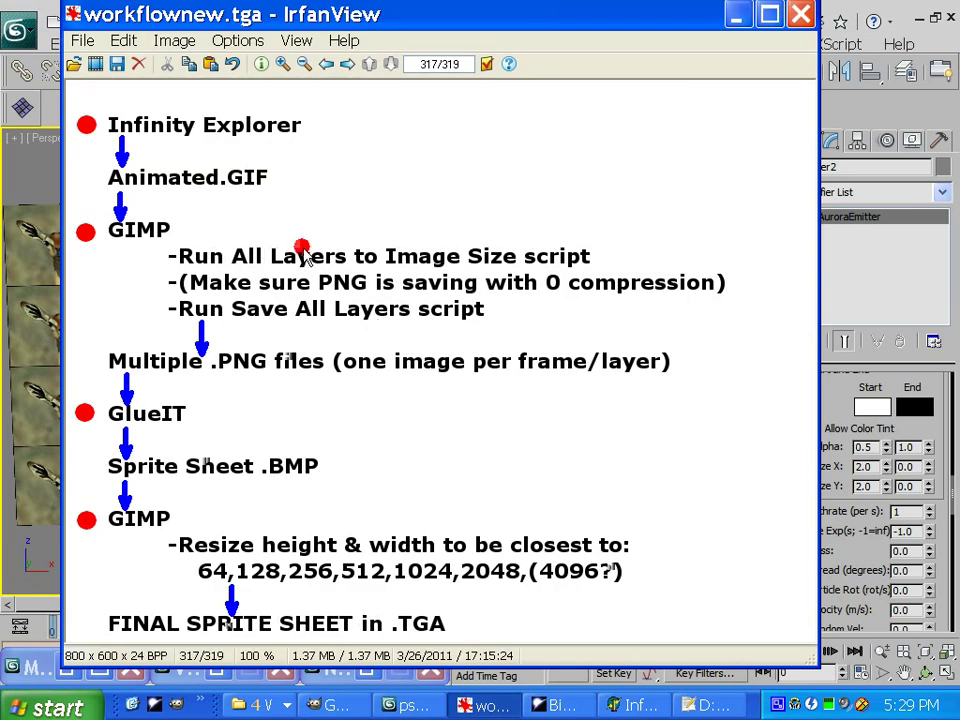
left_click_drag(296, 11, 327, 6)
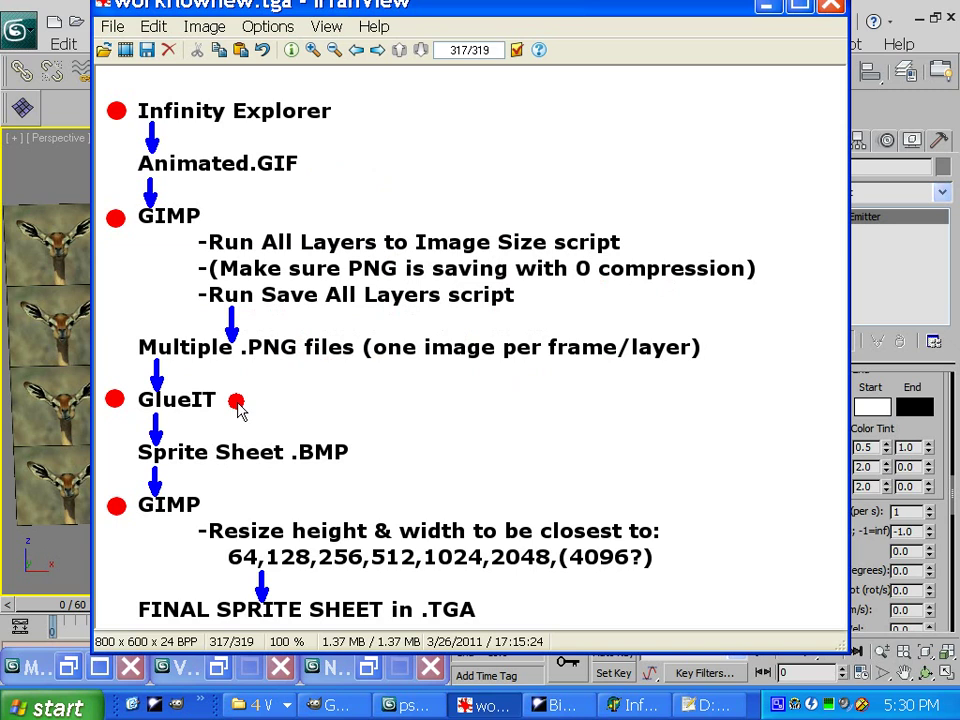
left_click(260, 705)
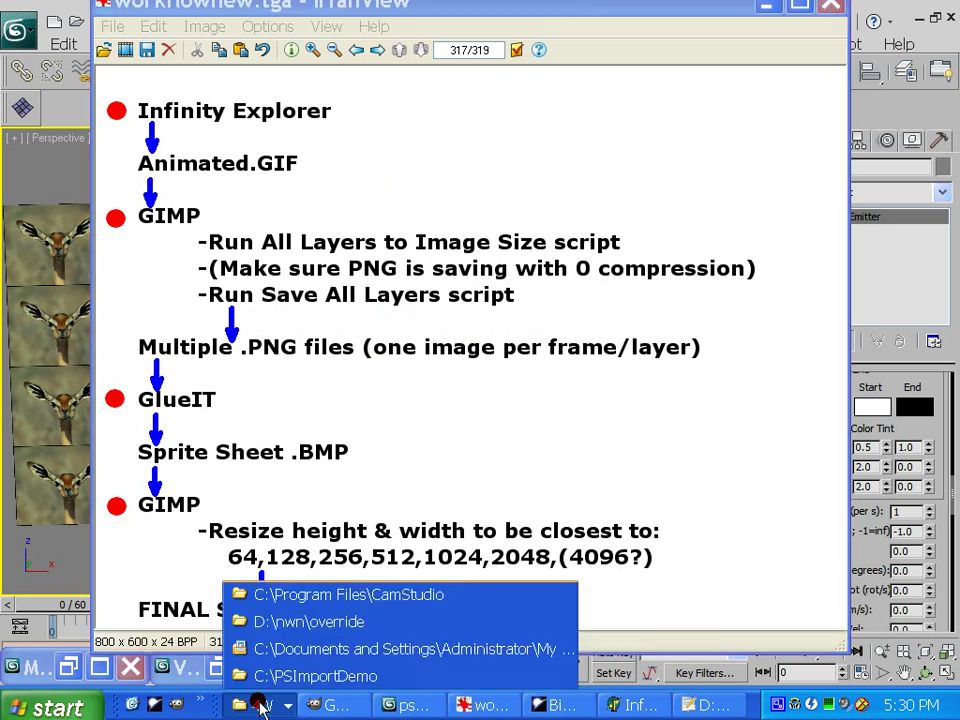
left_click(300, 622)
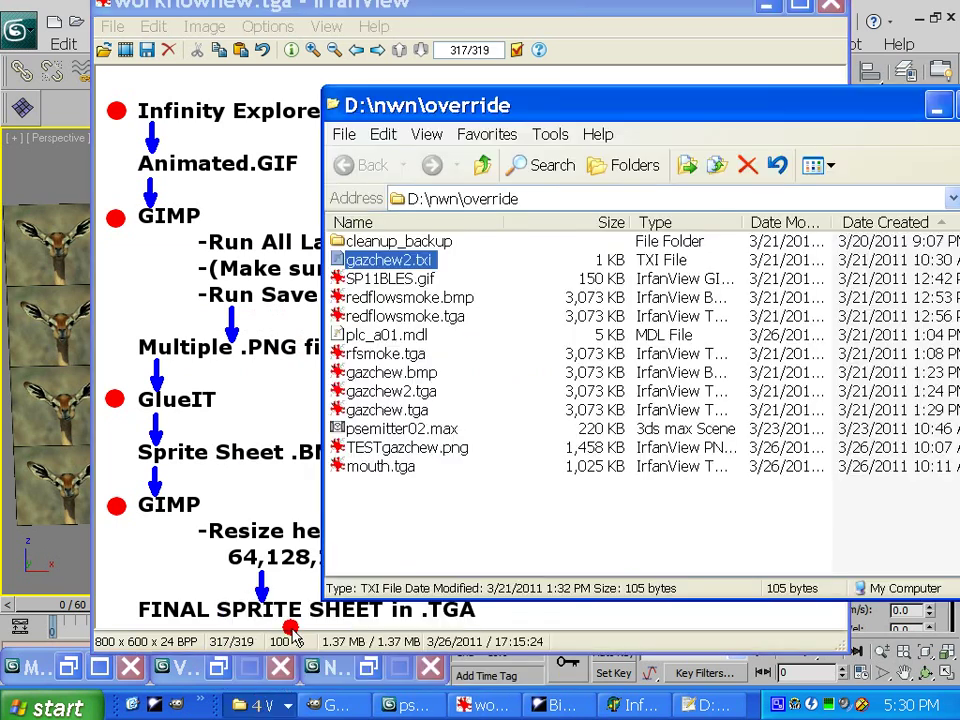
- View redflowsmoke.bmp in IrfanView, reposition its window, then bring the workflownew.tga chart forward
double_click(373, 297)
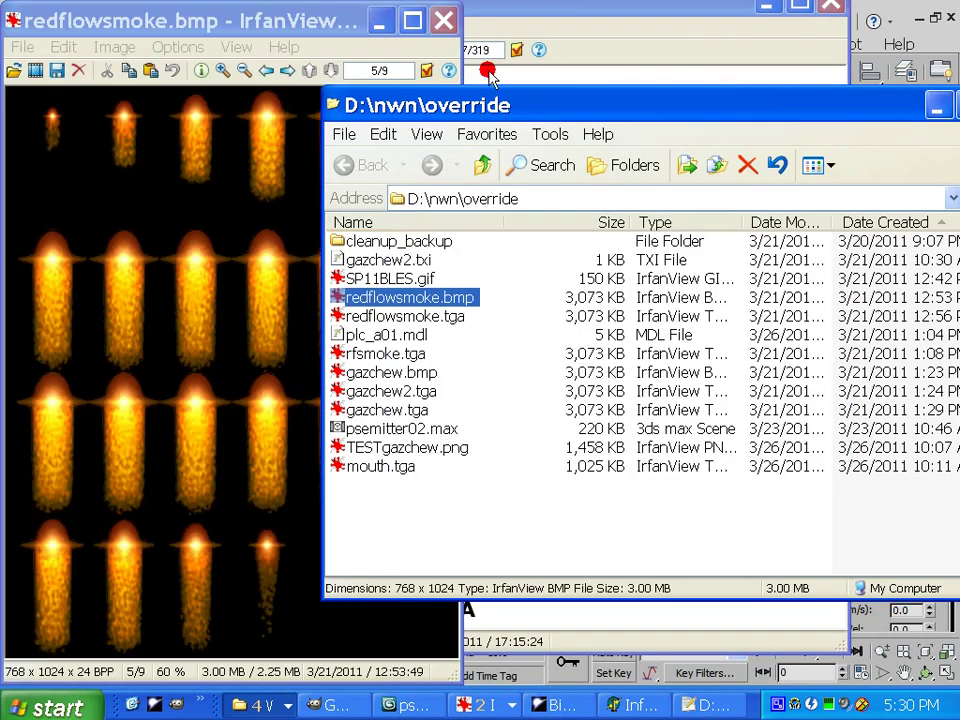
double_click(360, 16)
double_click(558, 17)
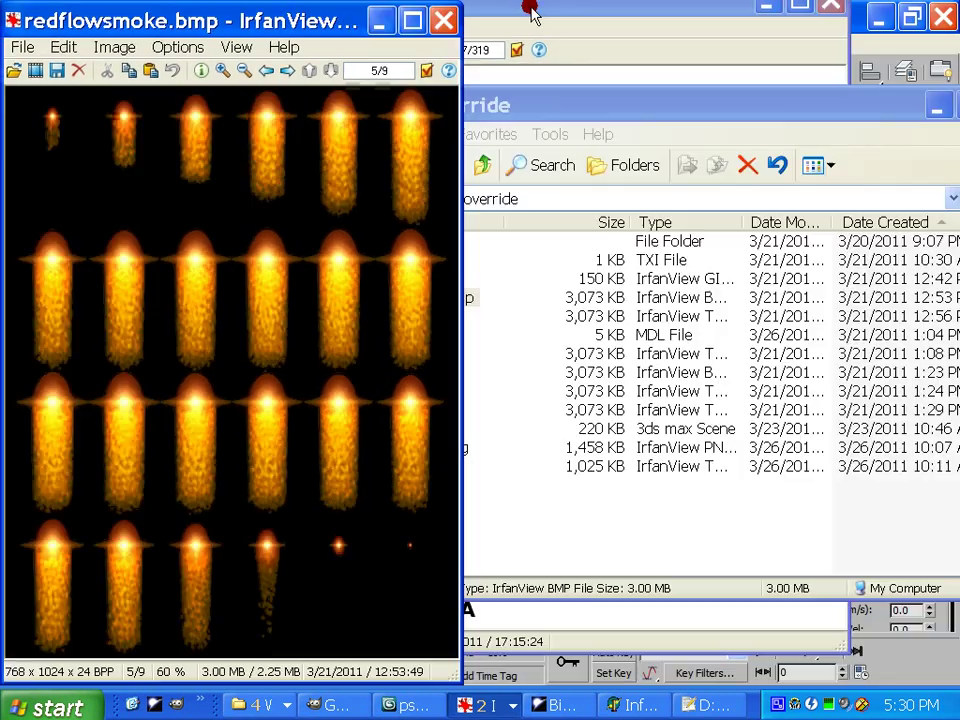
left_click_drag(266, 17, 636, 14)
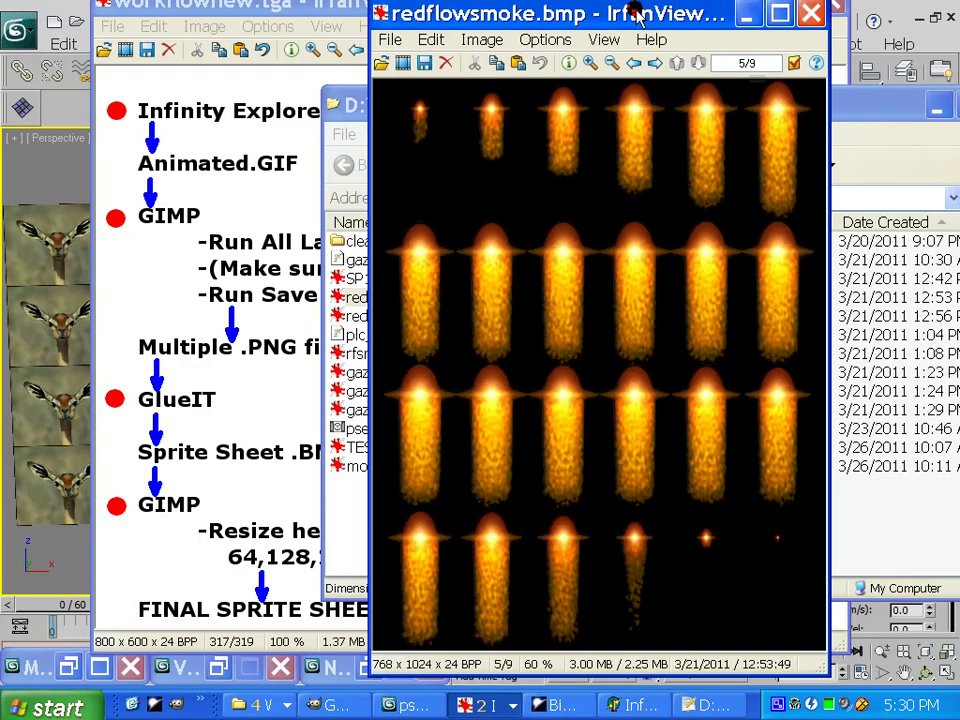
left_click(335, 10)
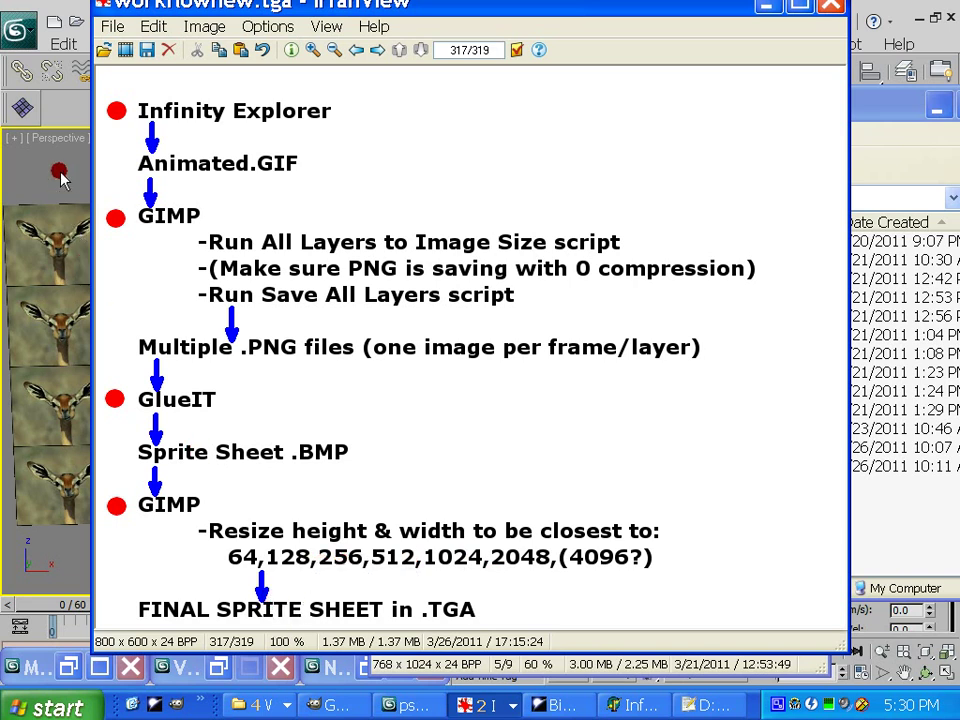
- Raise the 3ds Max gazelle emitter scene, then switch to the toolset's animating gazelle area
left_click(26, 7)
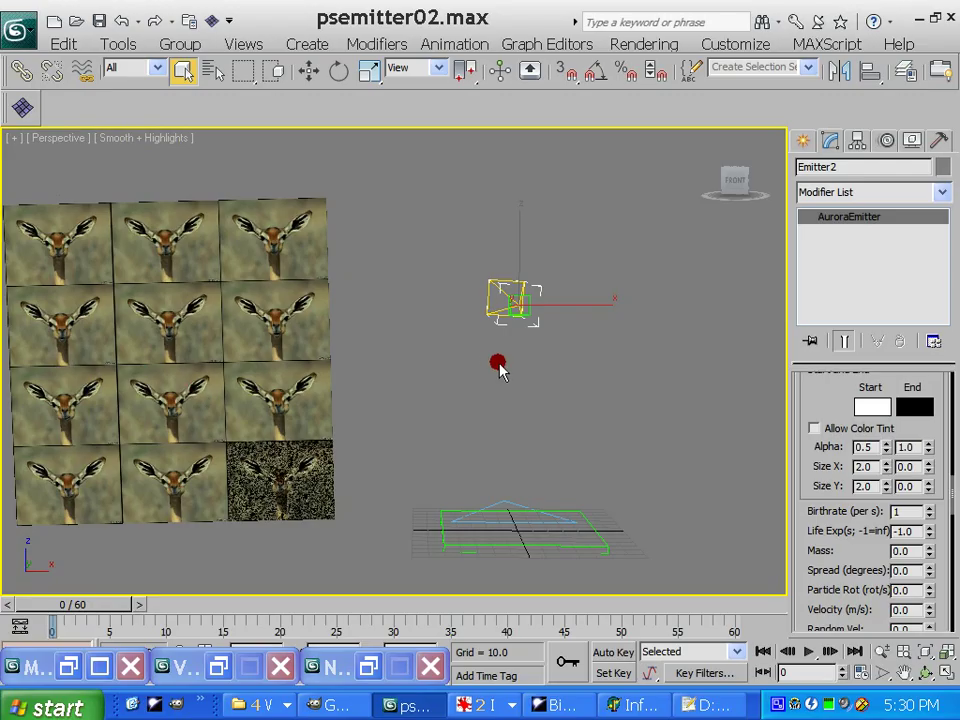
left_click(553, 706)
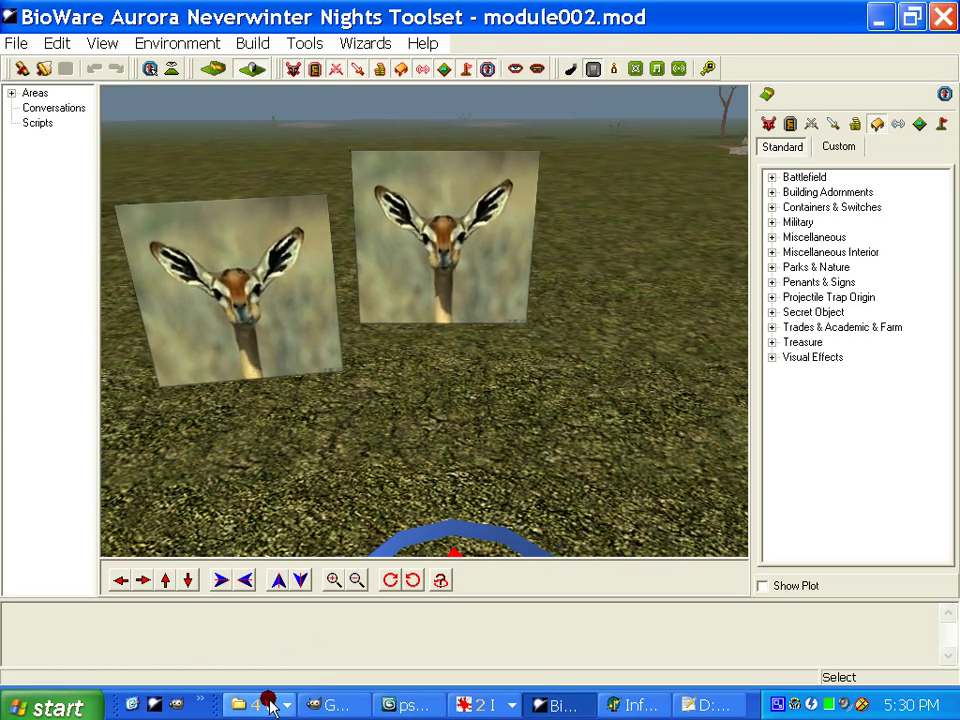
- Minimize the Aurora Toolset and 3ds Max to reveal the workflow chart
left_click(870, 14)
left_click(921, 20)
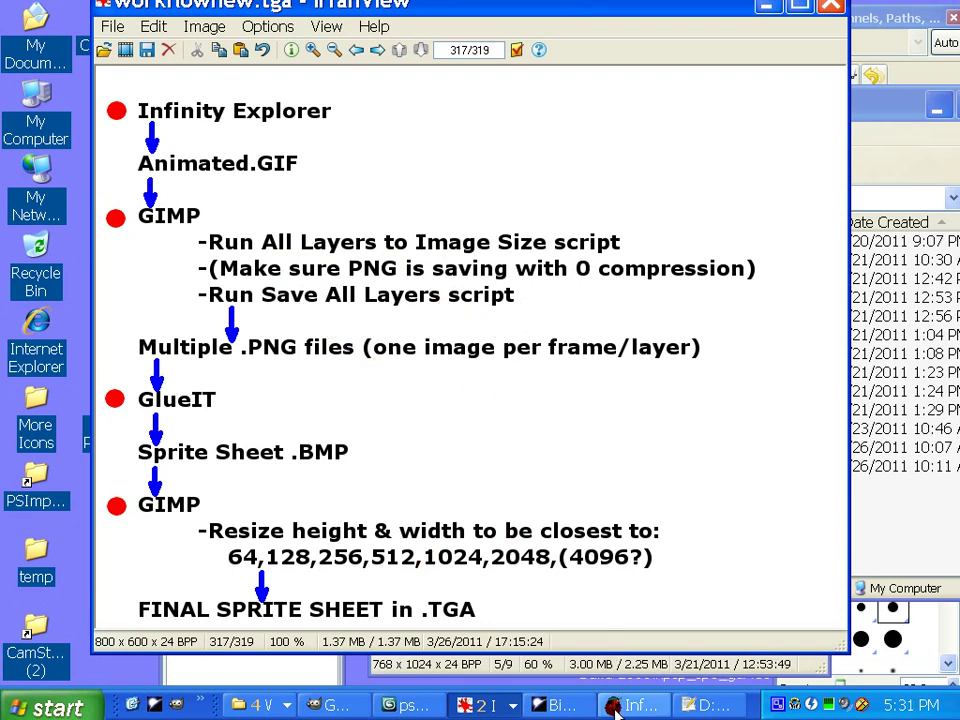
- Bring GIMP forward, nudge its toolbox left and image window right, and list the open folder windows
left_click(338, 705)
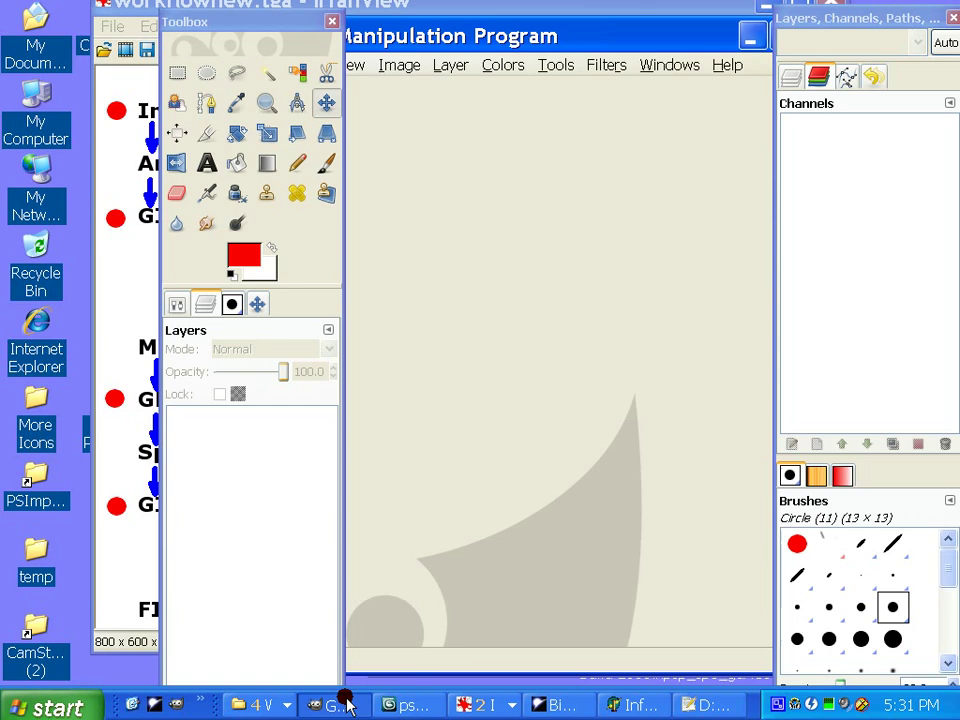
left_click(284, 705)
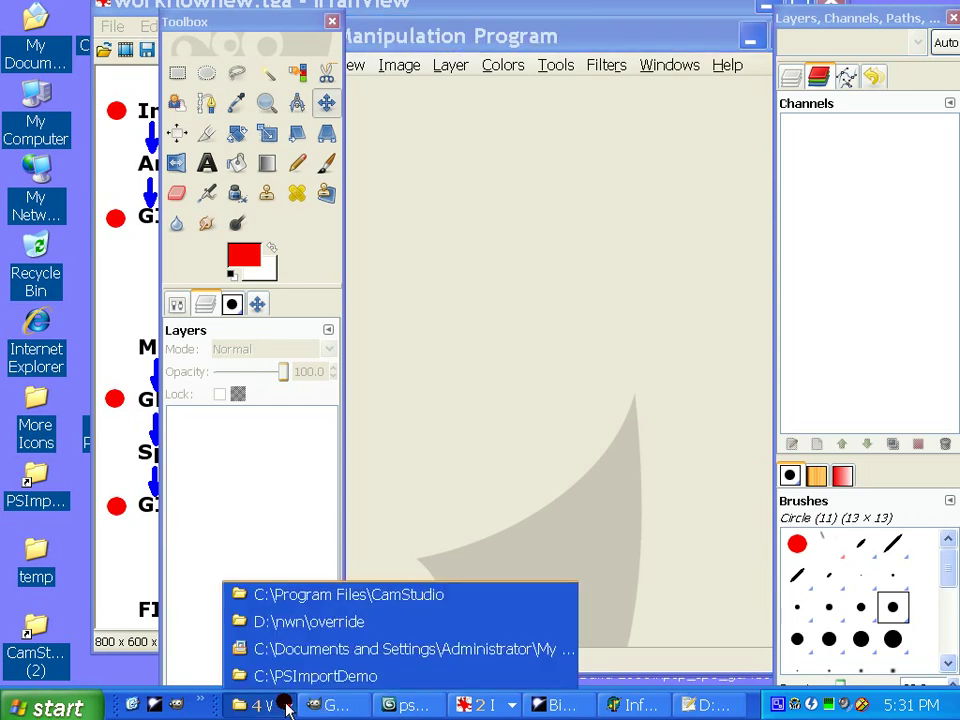
left_click(480, 28)
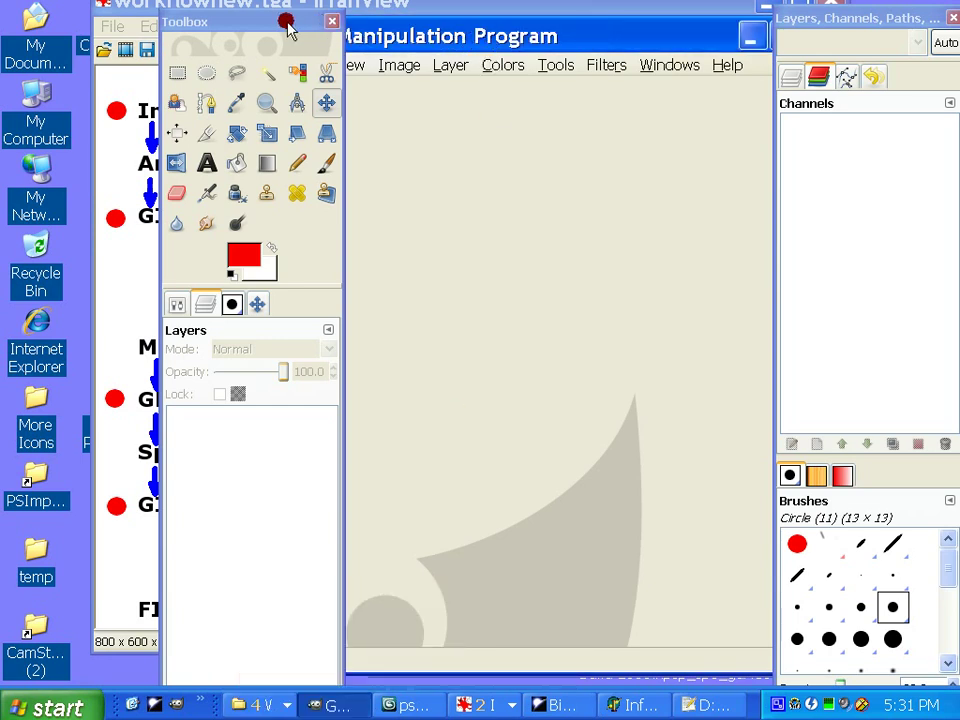
left_click_drag(285, 21, 216, 21)
left_click_drag(348, 38, 386, 36)
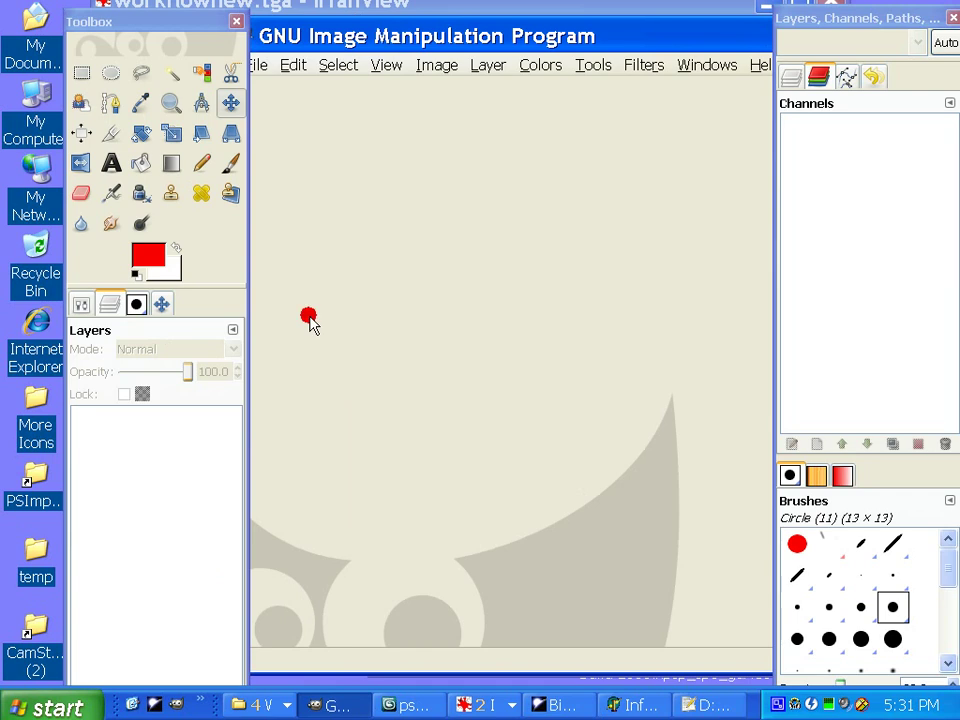
left_click(250, 705)
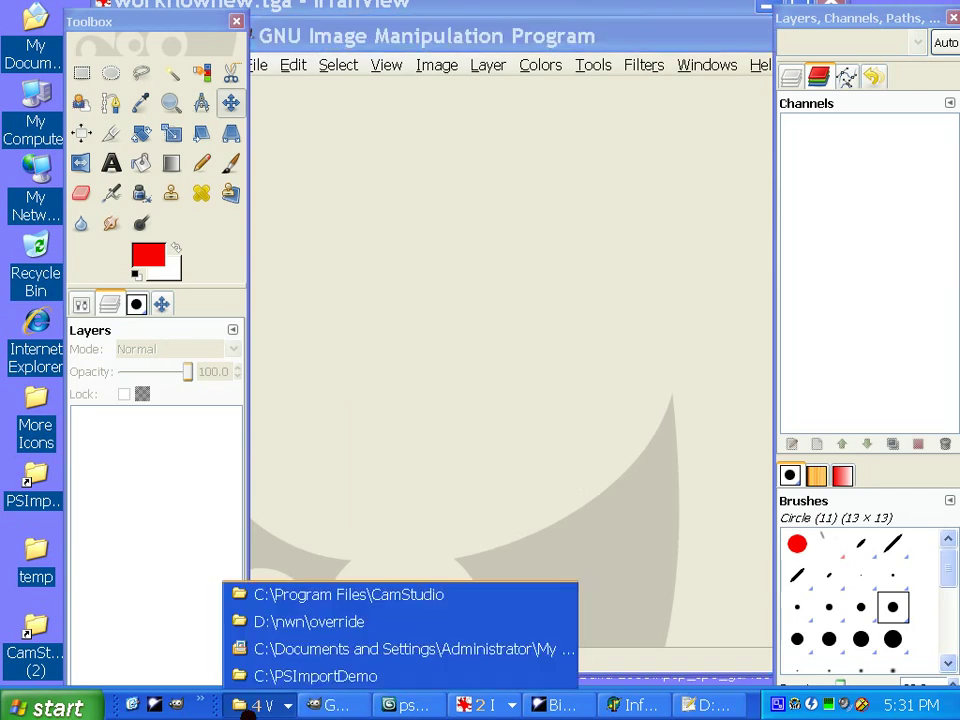
- From PSImportDemo, open GIMP's scripts folder and position its window lower and to the right
left_click(300, 676)
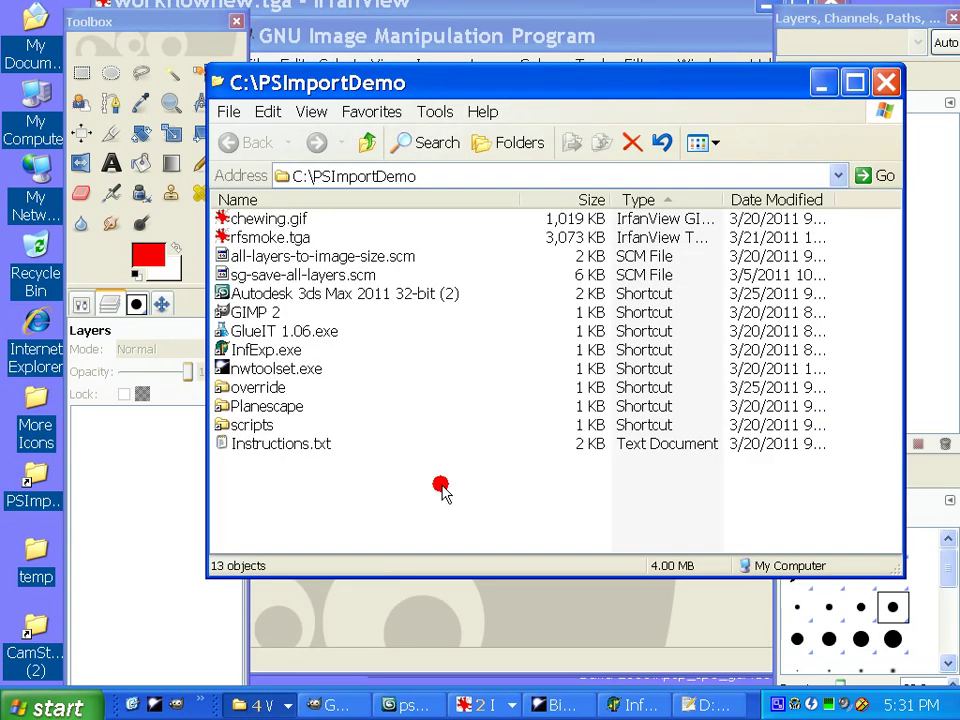
double_click(268, 425)
left_click_drag(776, 81, 766, 132)
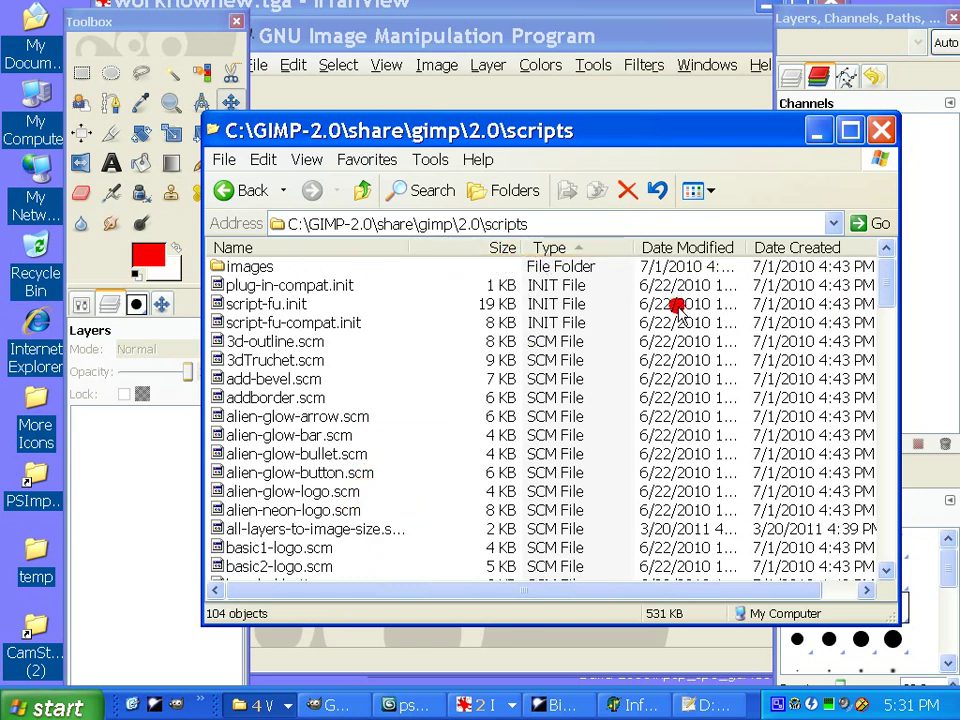
left_click_drag(443, 135, 586, 131)
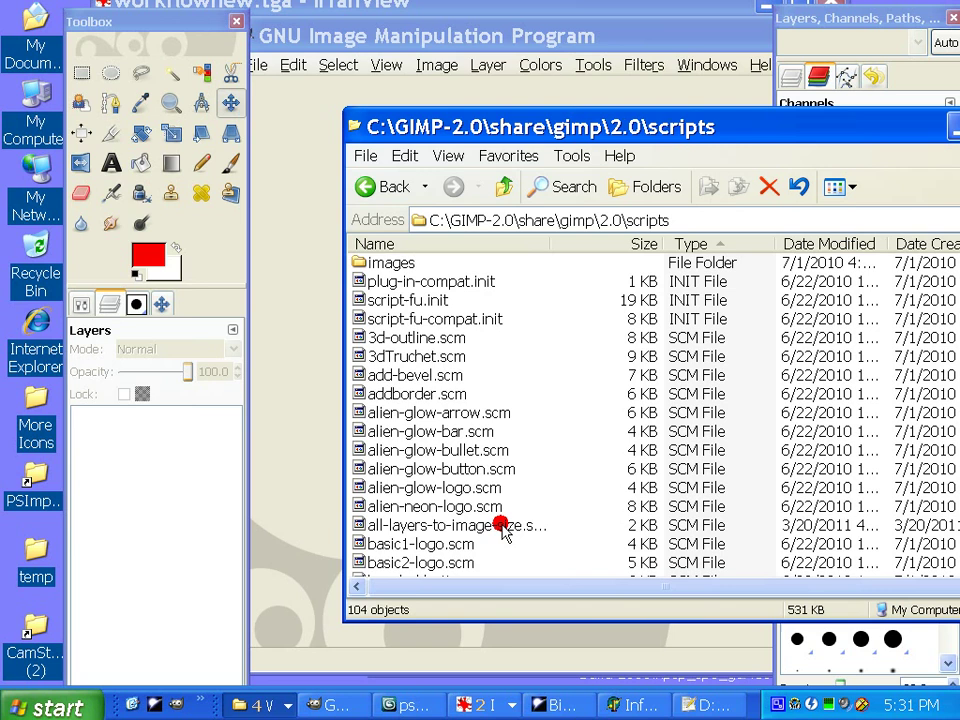
- In a fresh PSImportDemo window, check all-layers-to-image-size.scm and sg-save-all-layers.scm, then minimize it
left_click(268, 705)
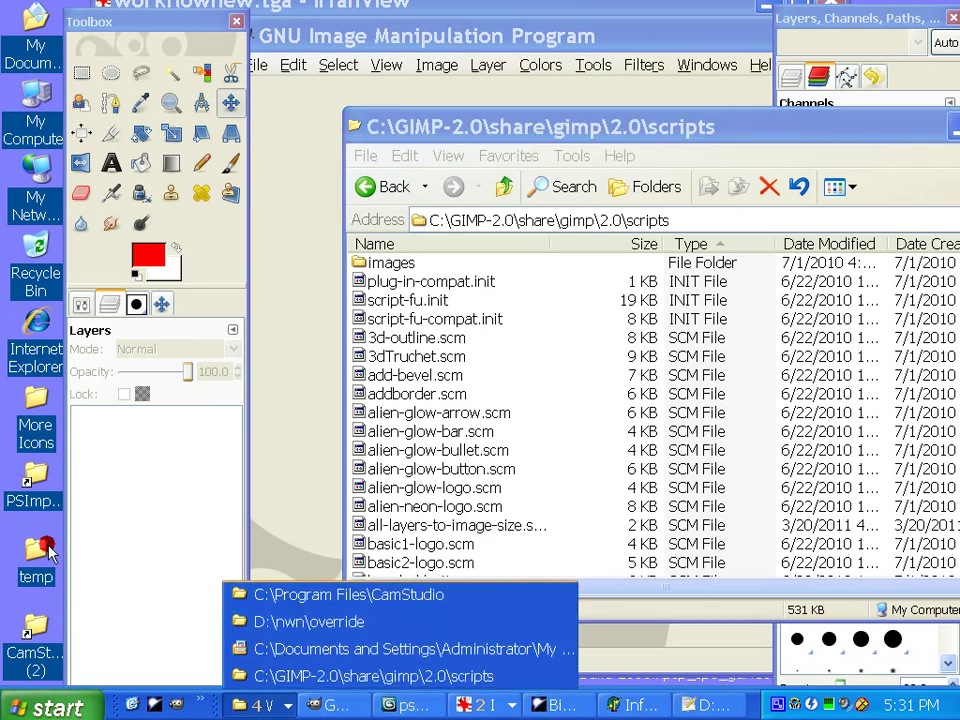
double_click(35, 480)
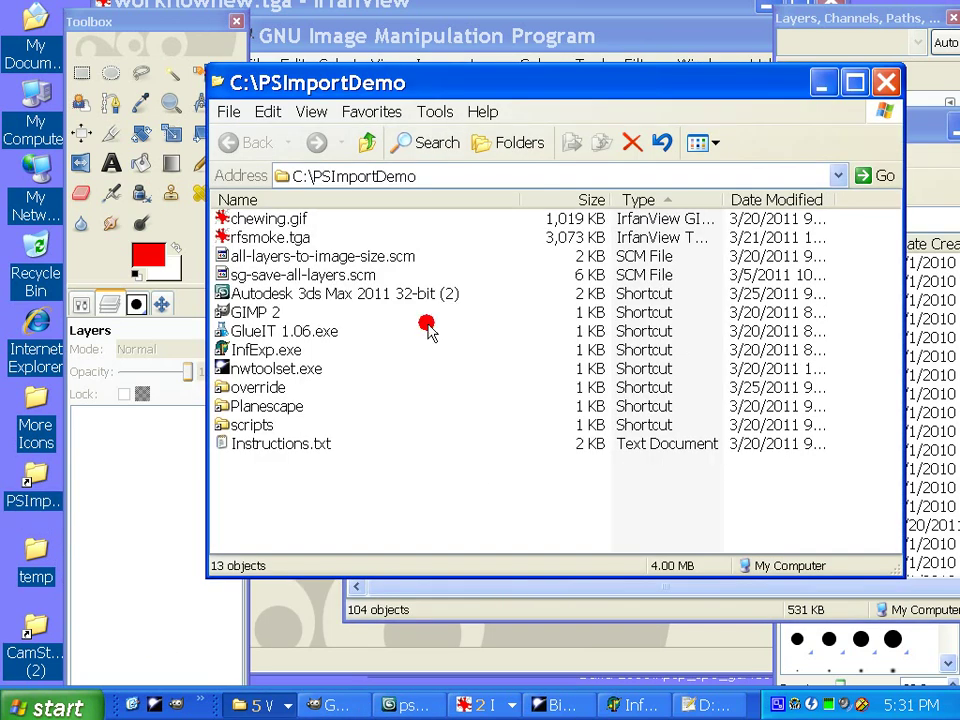
left_click(375, 256)
left_click(369, 274)
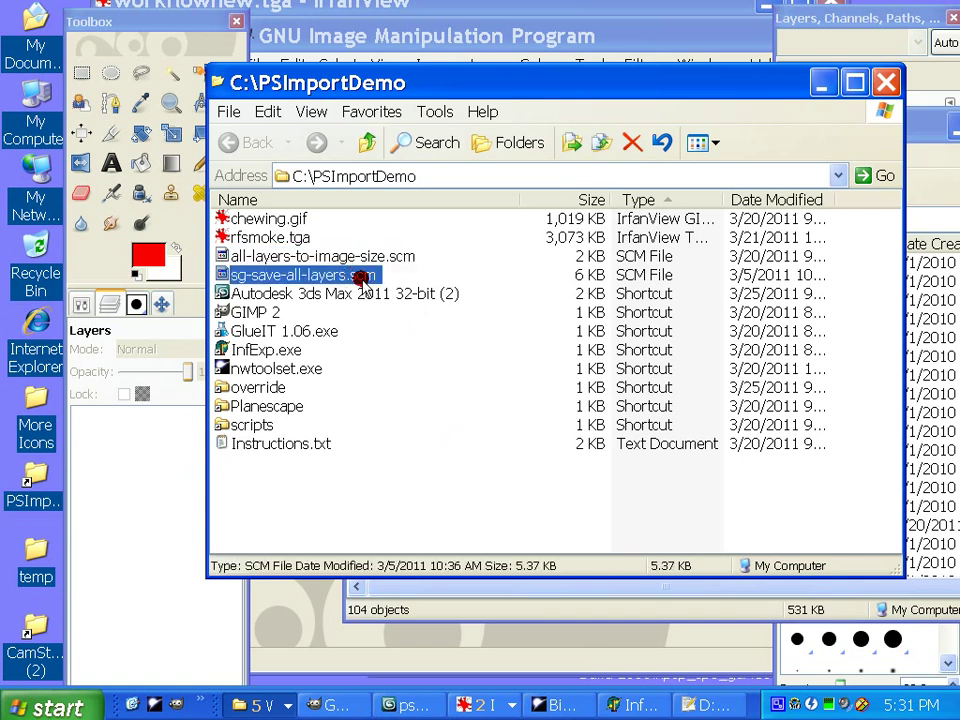
left_click(820, 82)
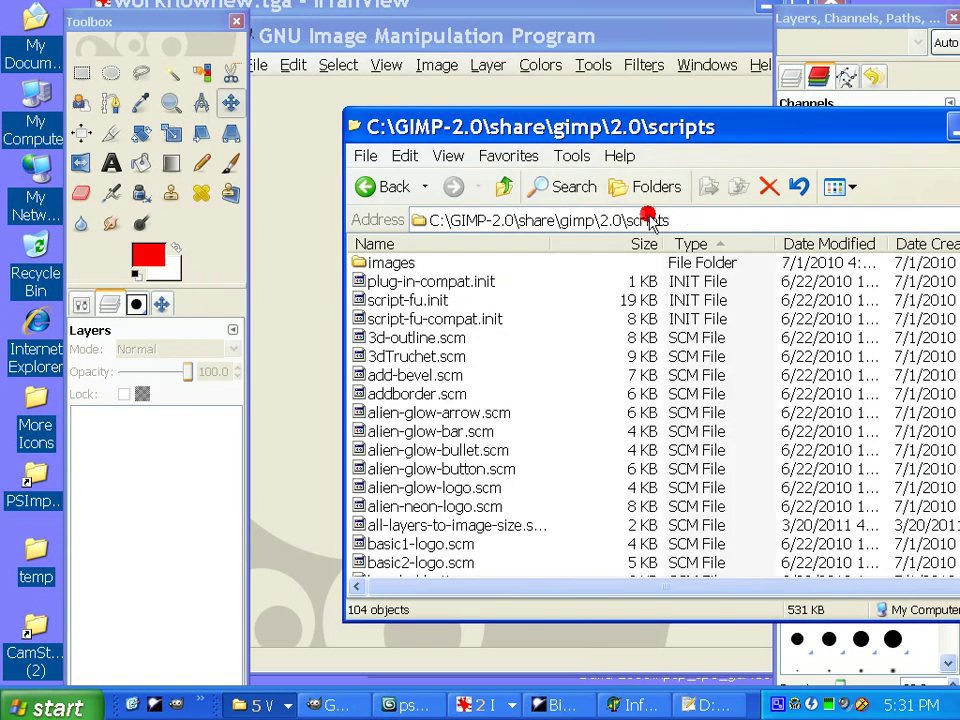
- Bring GIMP to the front and run Filters > Script-Fu > Refresh Scripts
left_click(578, 40)
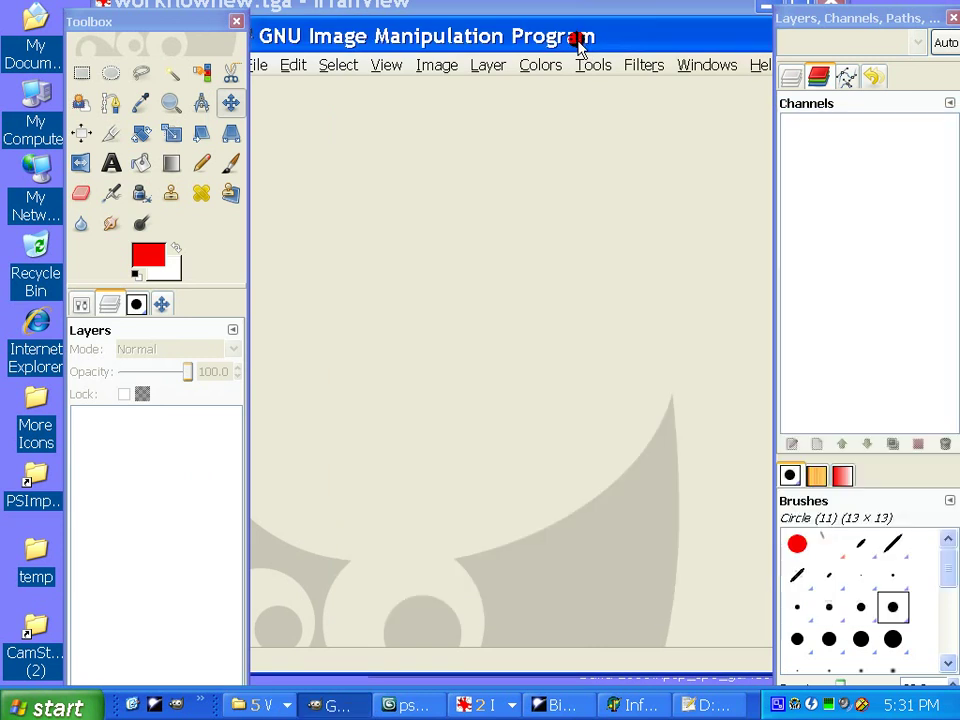
left_click_drag(548, 38, 506, 37)
left_click(610, 65)
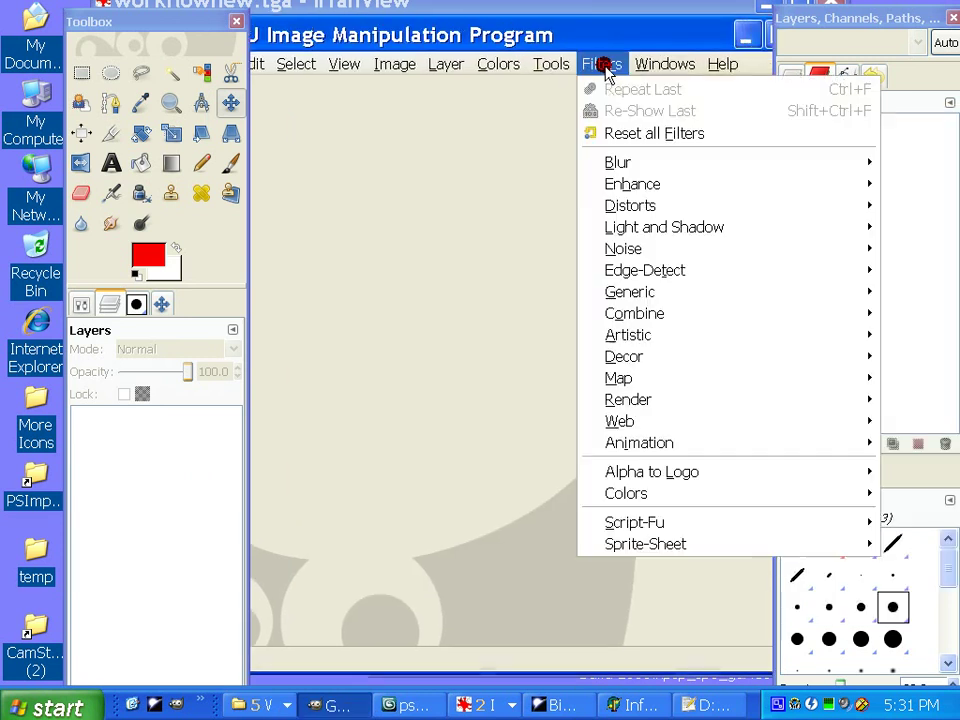
mouse_move(645, 525)
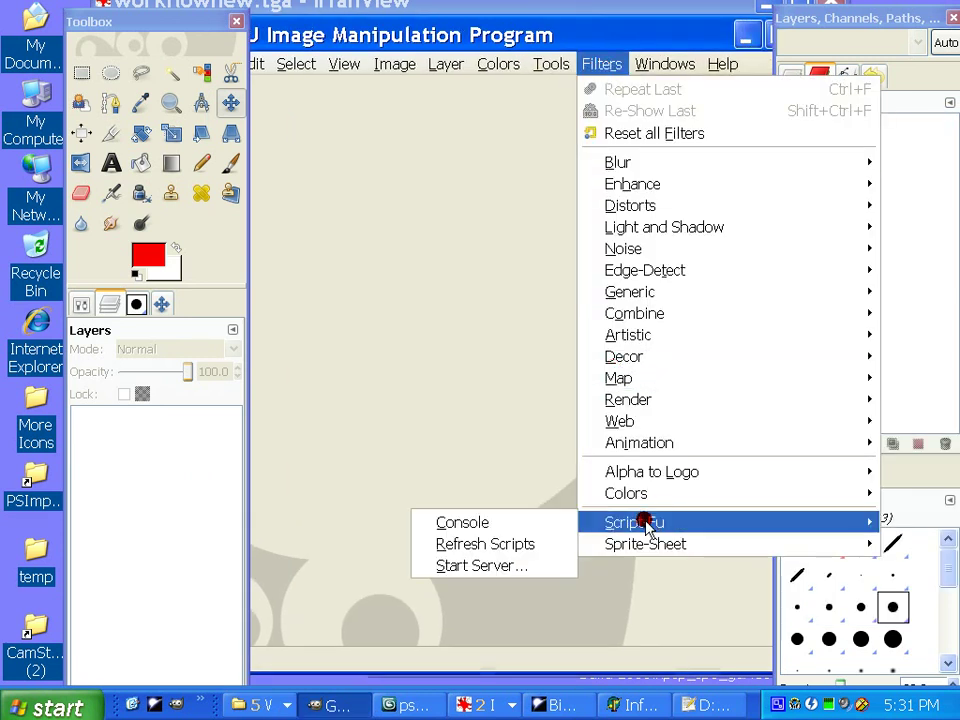
left_click(523, 545)
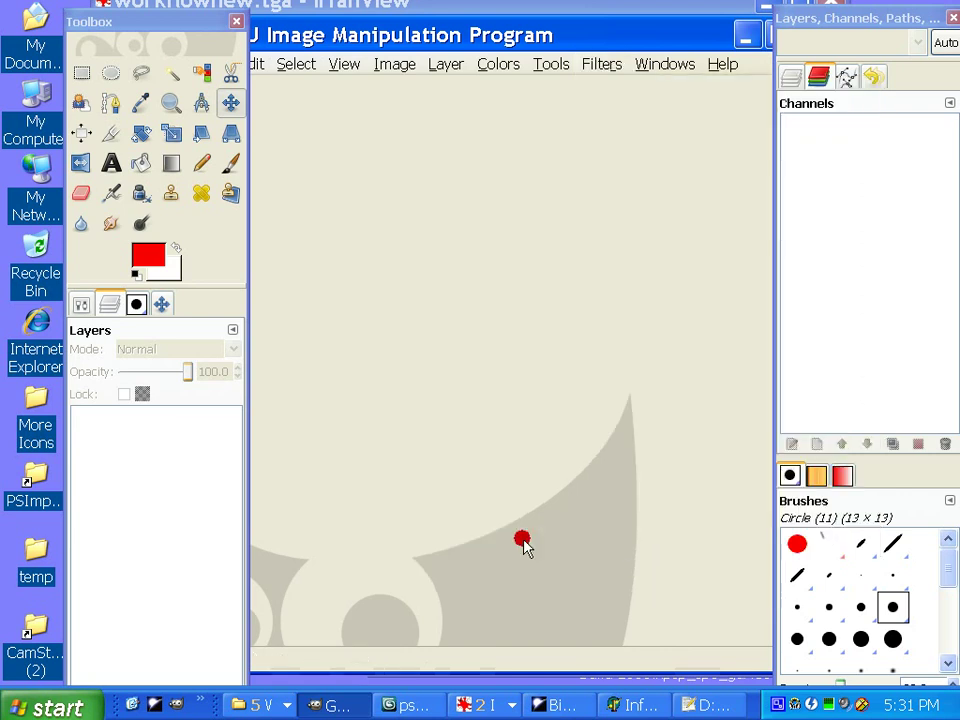
- Check the Layer menu for All Layers to Image Size and the File menu for Save all layers
left_click(447, 66)
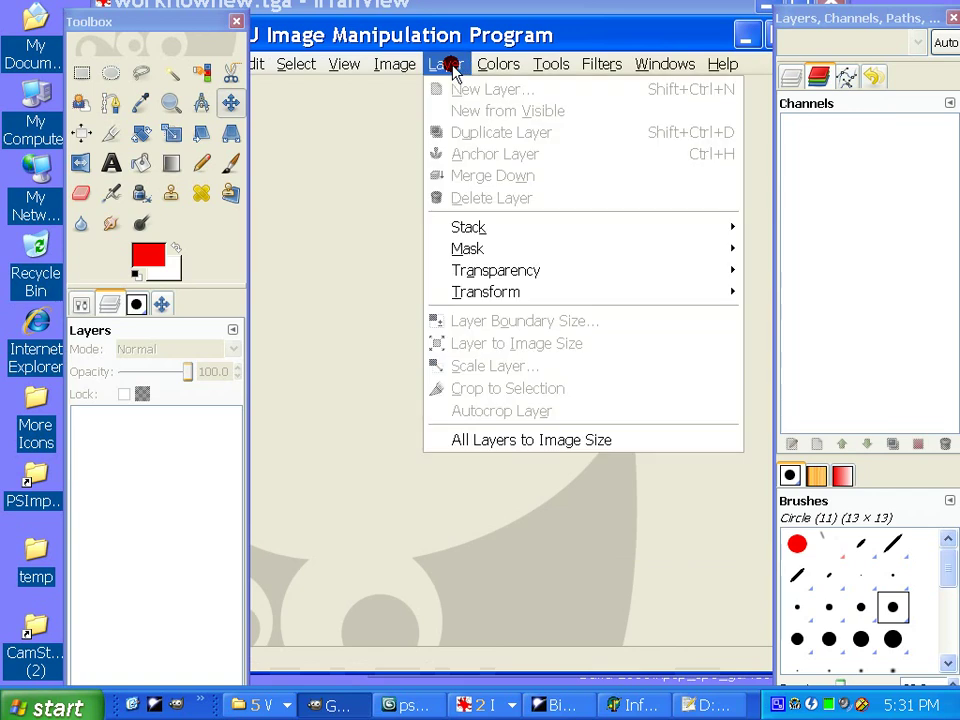
left_click(450, 66)
left_click(440, 62)
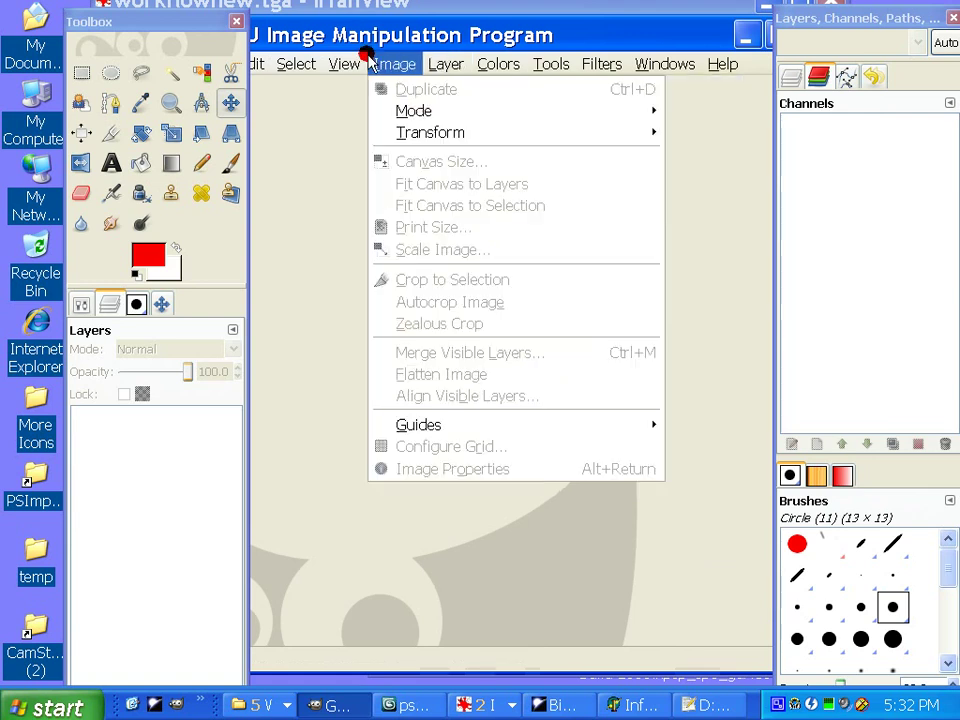
left_click(330, 28)
left_click_drag(395, 35, 489, 32)
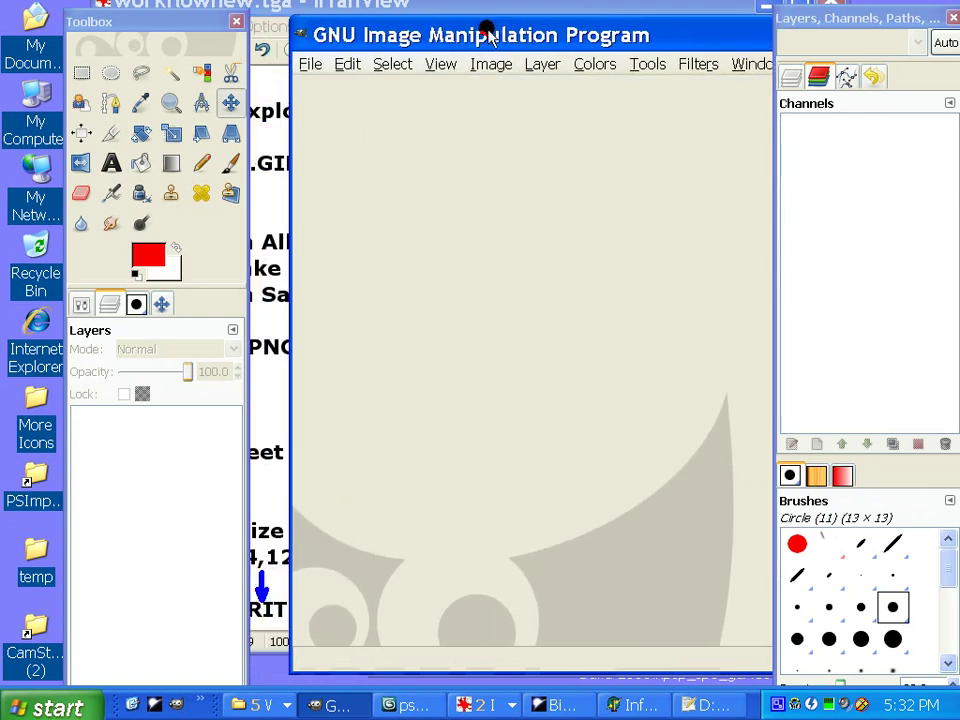
left_click(314, 64)
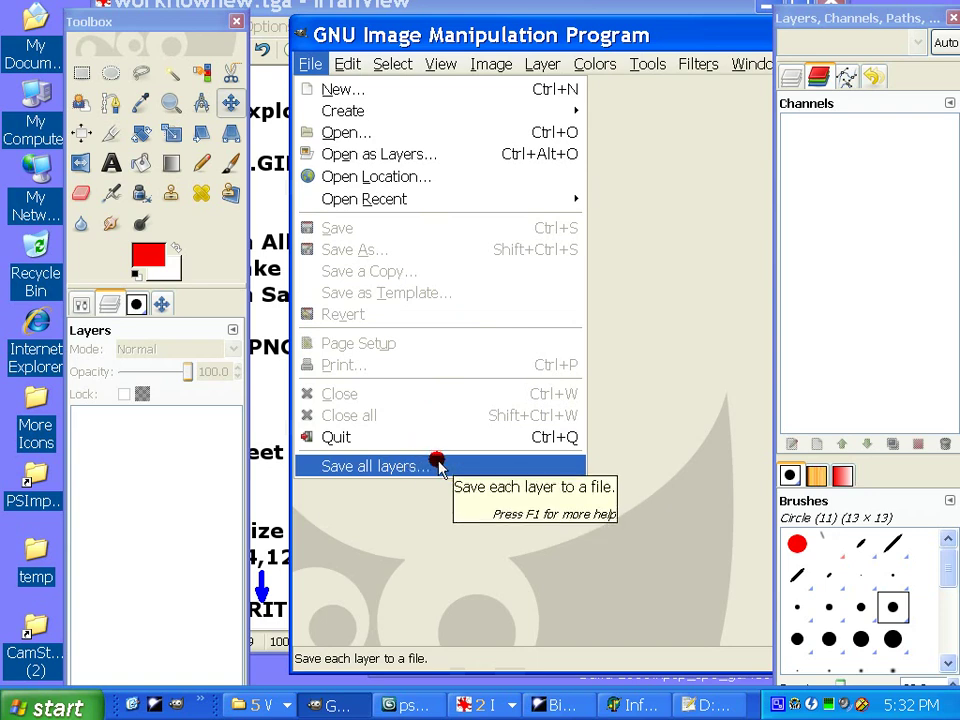
- Move the GIMP image window up-left and the toolbox further left, leaving the IrfanView group unchanged
mouse_move(541, 64)
left_click(496, 20)
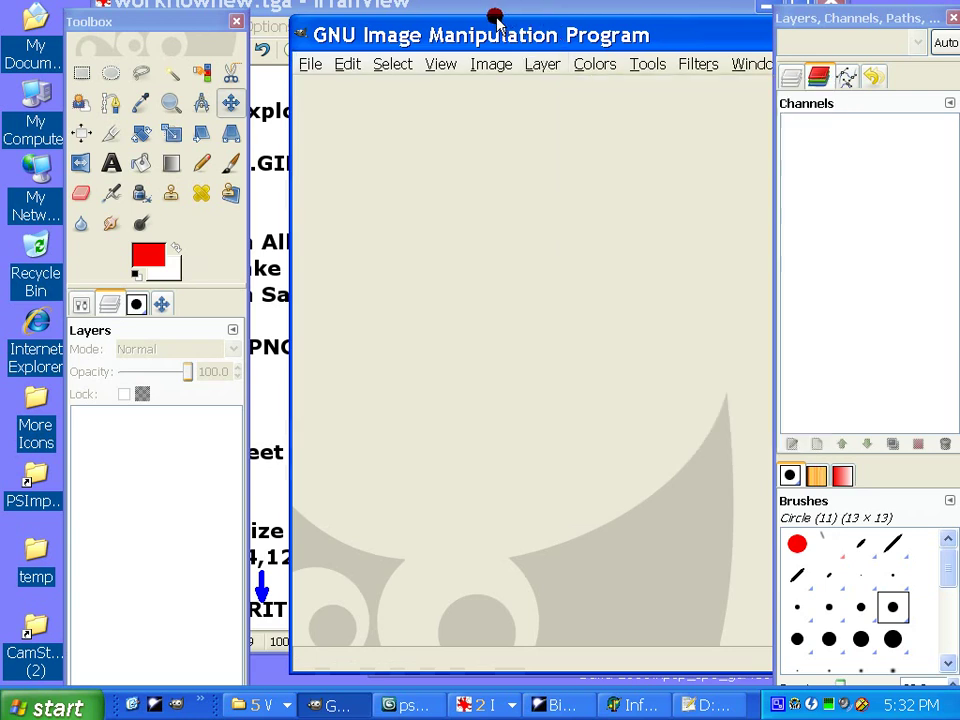
left_click_drag(521, 34, 405, 22)
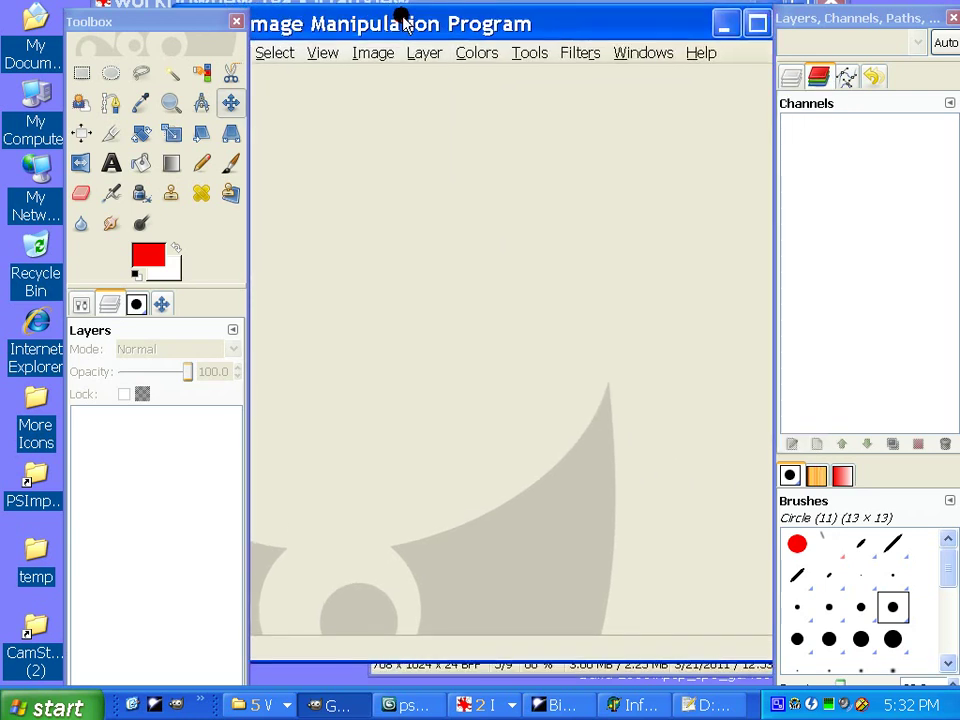
left_click_drag(184, 21, 137, 17)
left_click(302, 22)
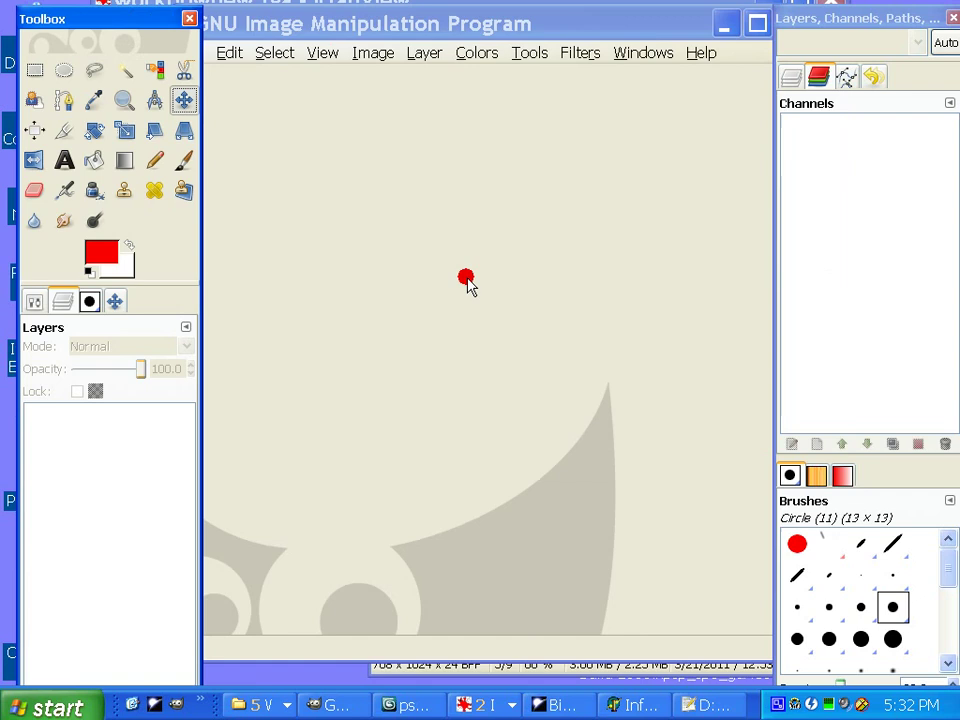
left_click(483, 706)
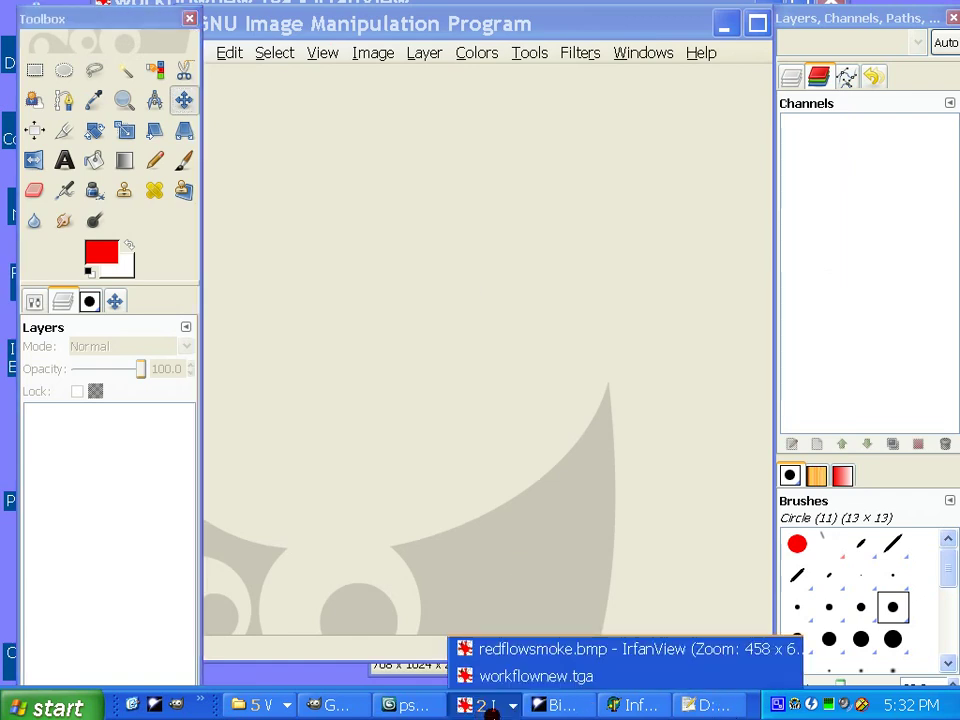
left_click(483, 706)
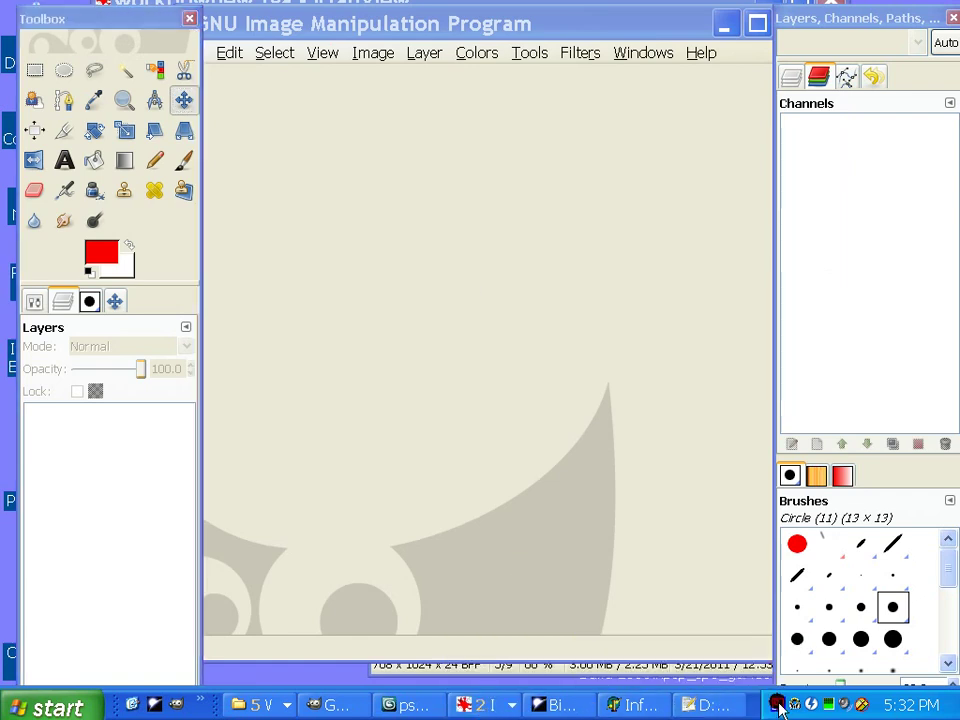